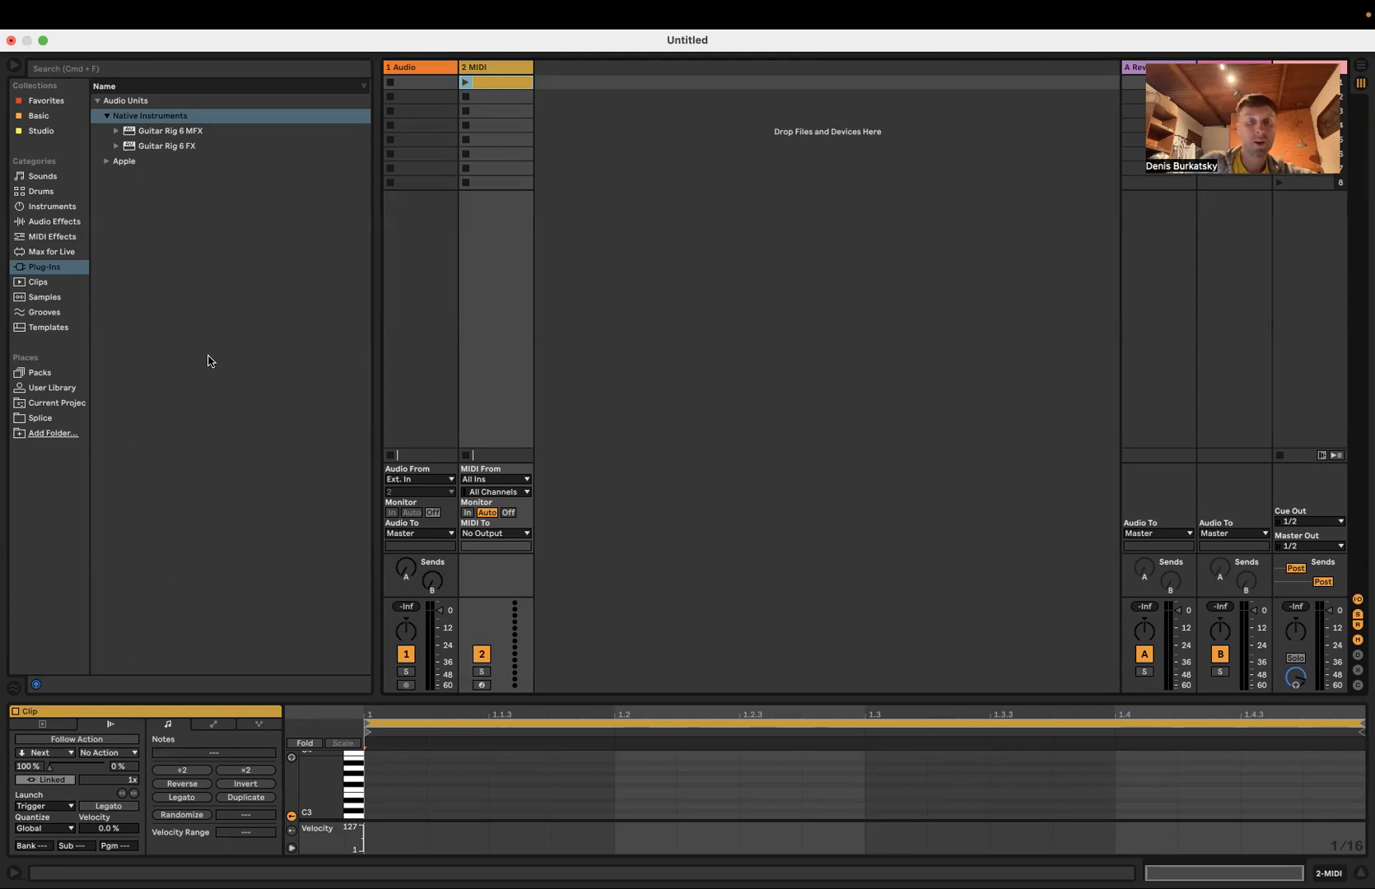
Step: Drop Guitar Rig 6 FX from Audio Units > Native Instruments onto 1 Audio and close its window
{"action": "left_click", "coordinate": [423, 72]}
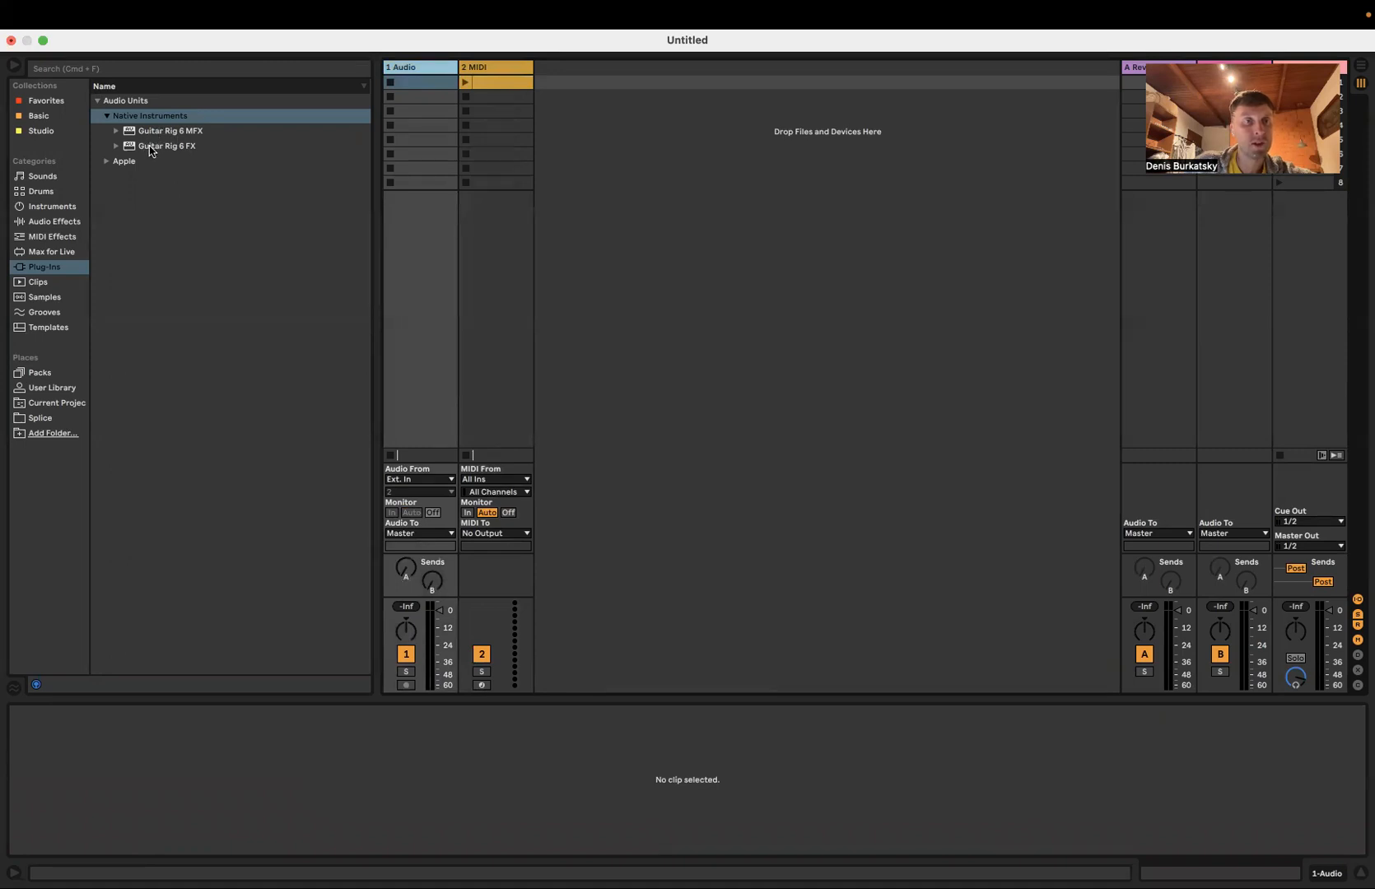
{"action": "left_click_drag", "start_coordinate": [149, 151], "coordinate": [415, 209]}
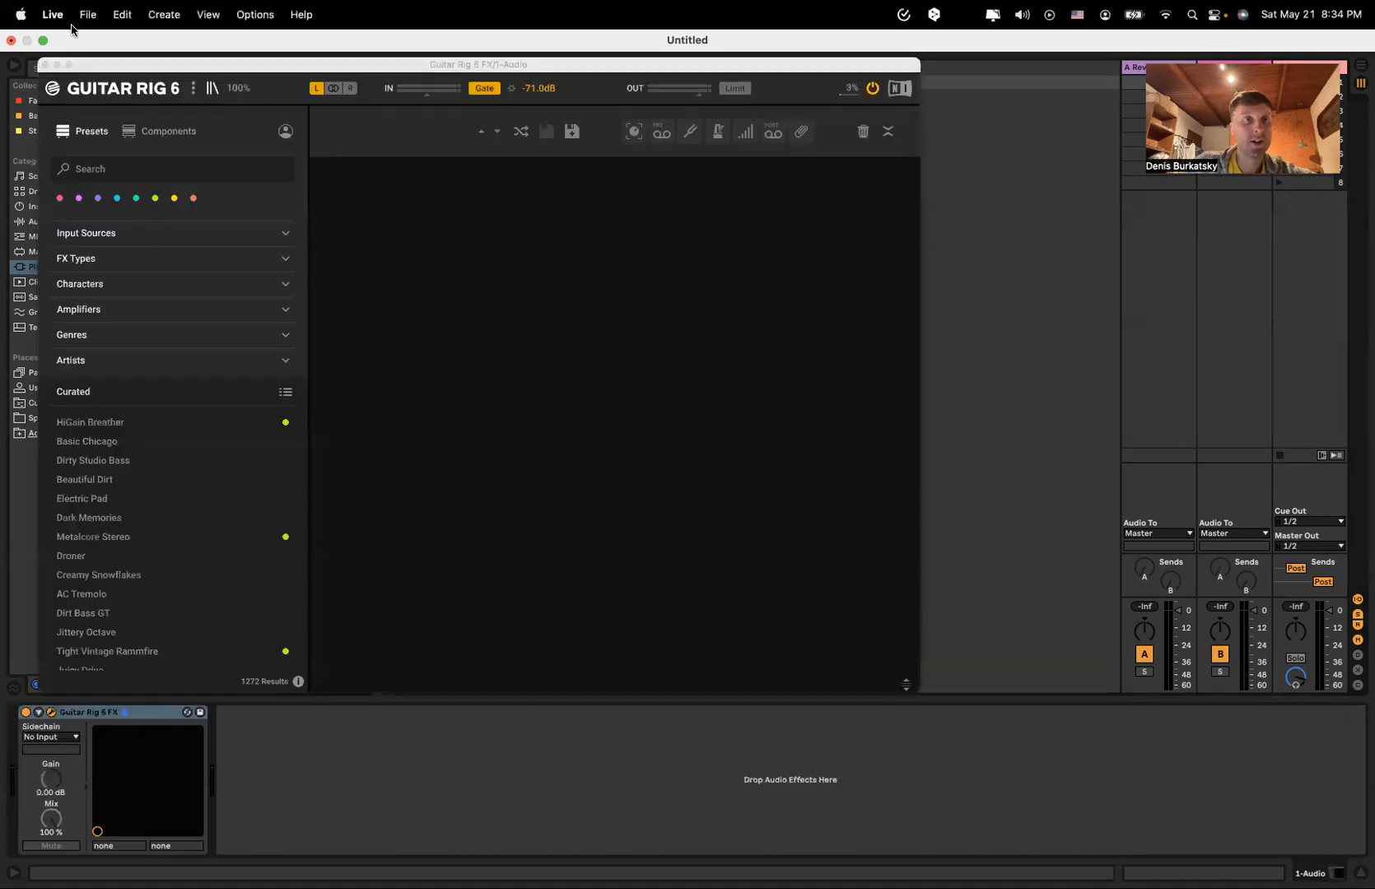
{"action": "left_click", "coordinate": [44, 66]}
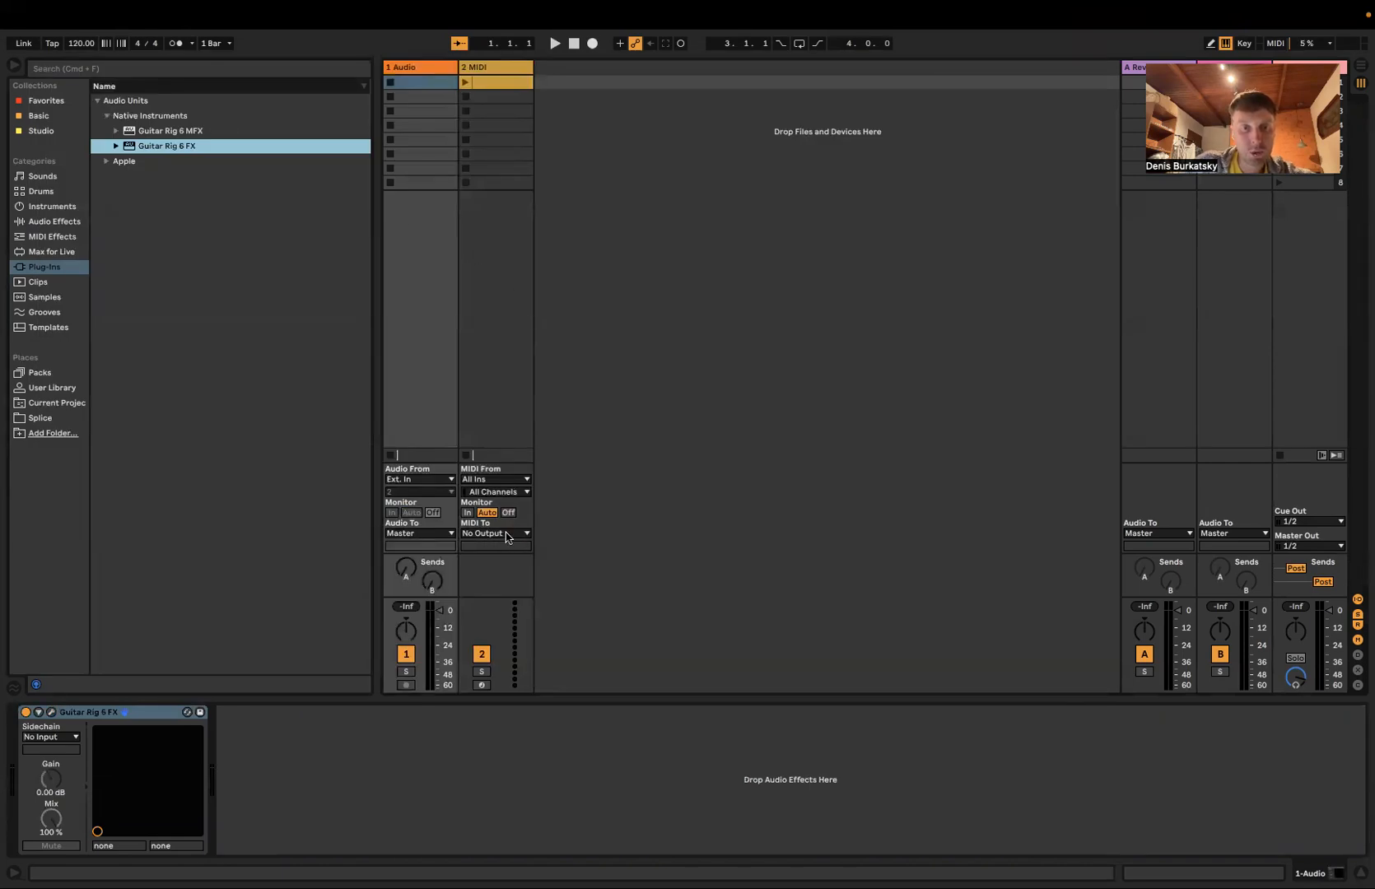
Step: Check the MIDI track's output choices, leave it on No Output, and collapse Audio Units
{"action": "left_click", "coordinate": [508, 537]}
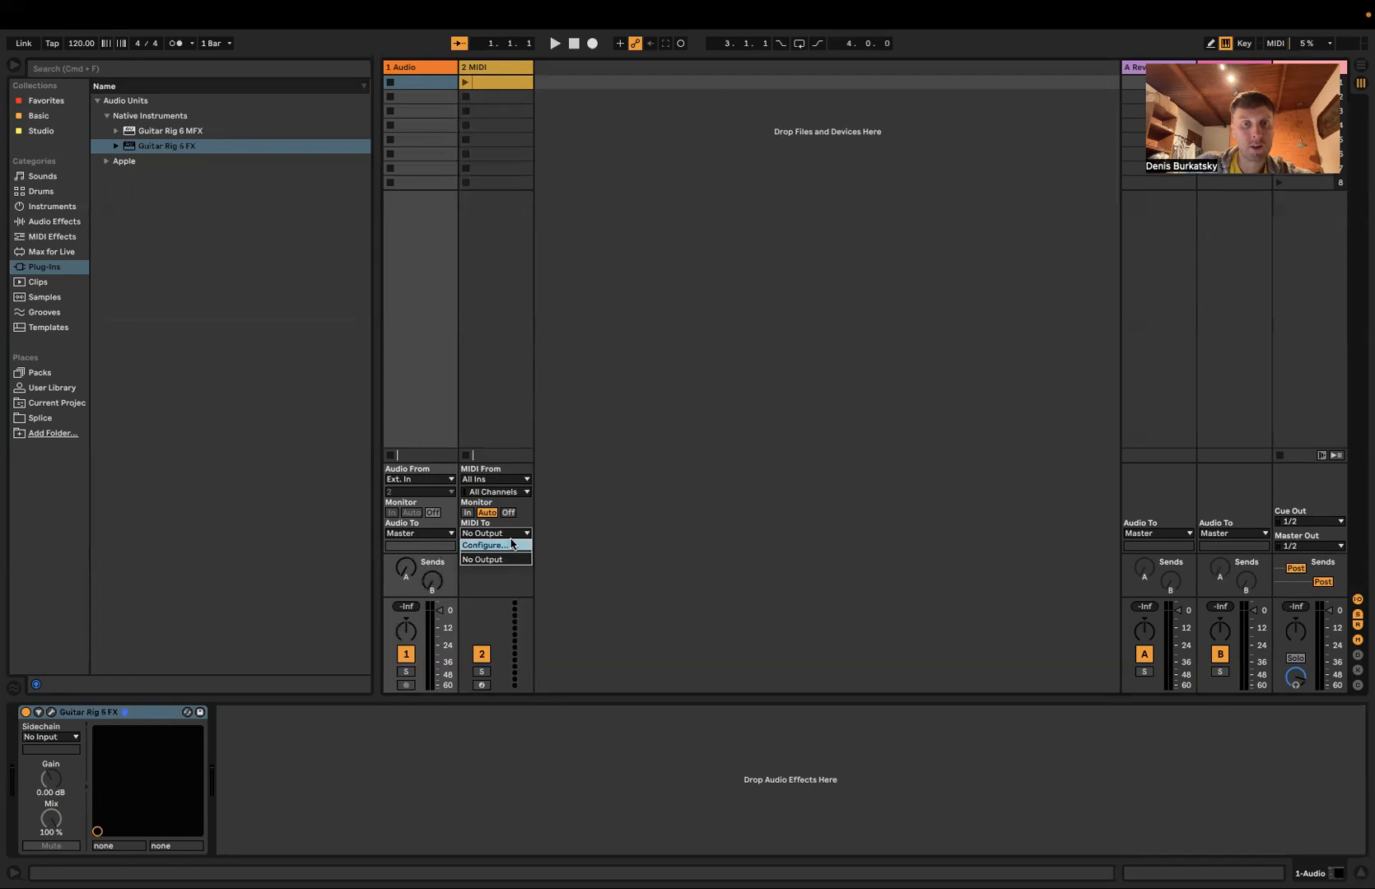
{"action": "left_click", "coordinate": [522, 354]}
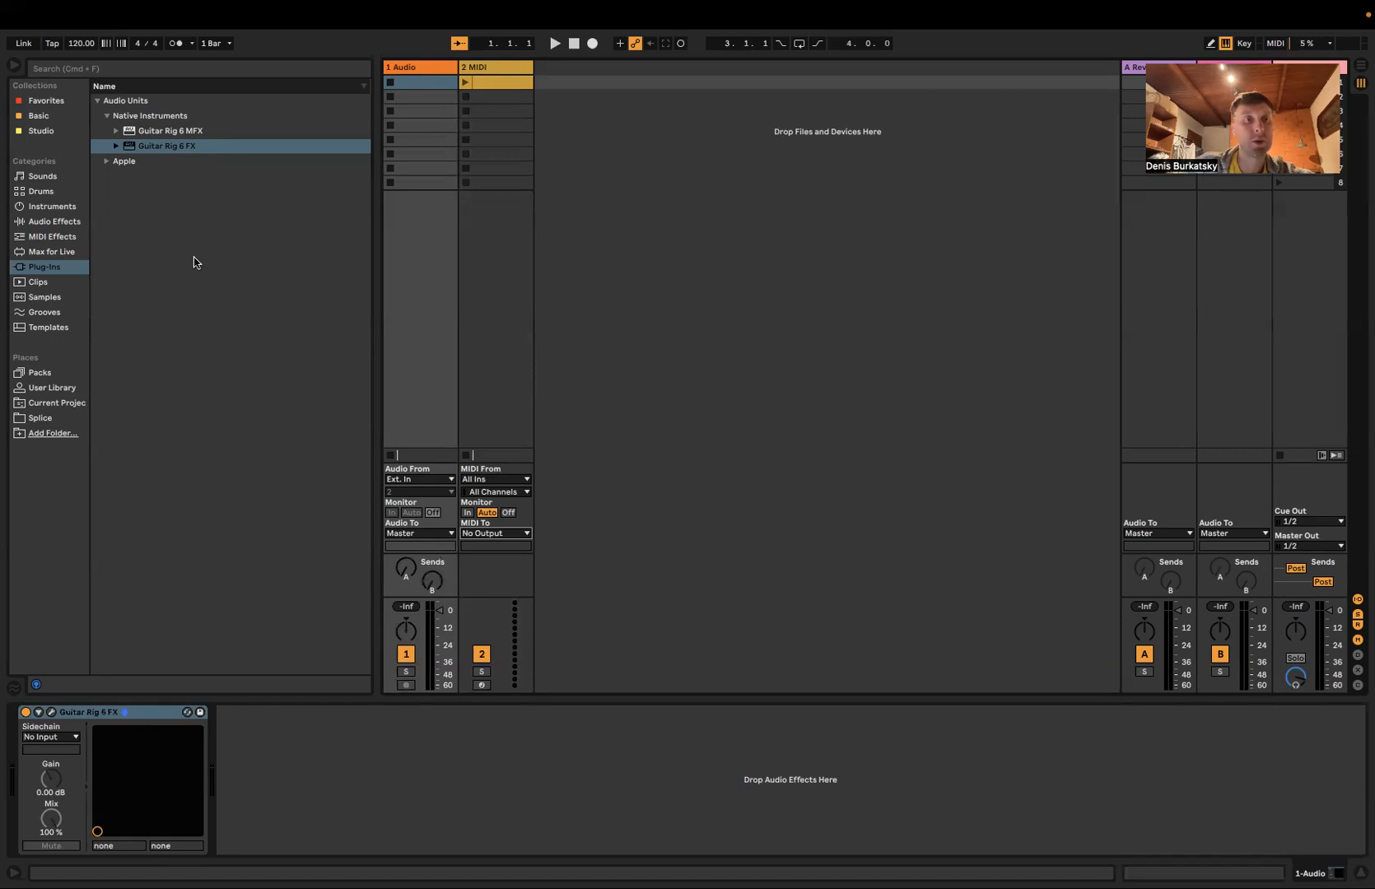
{"action": "left_click", "coordinate": [96, 101]}
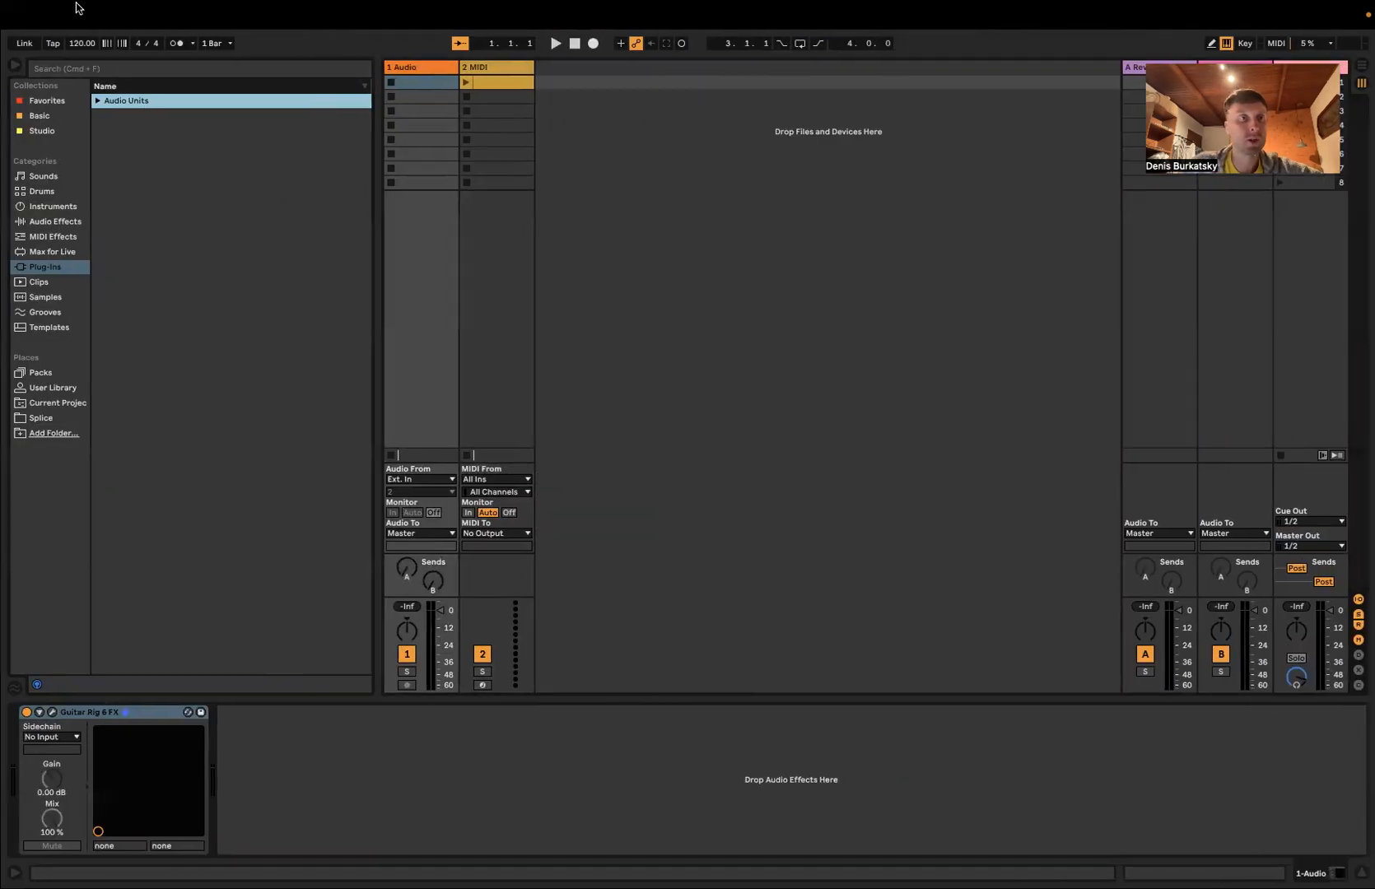
Step: Quit Live from the Live menu, discarding changes to the Untitled set
{"action": "left_click", "coordinate": [54, 15]}
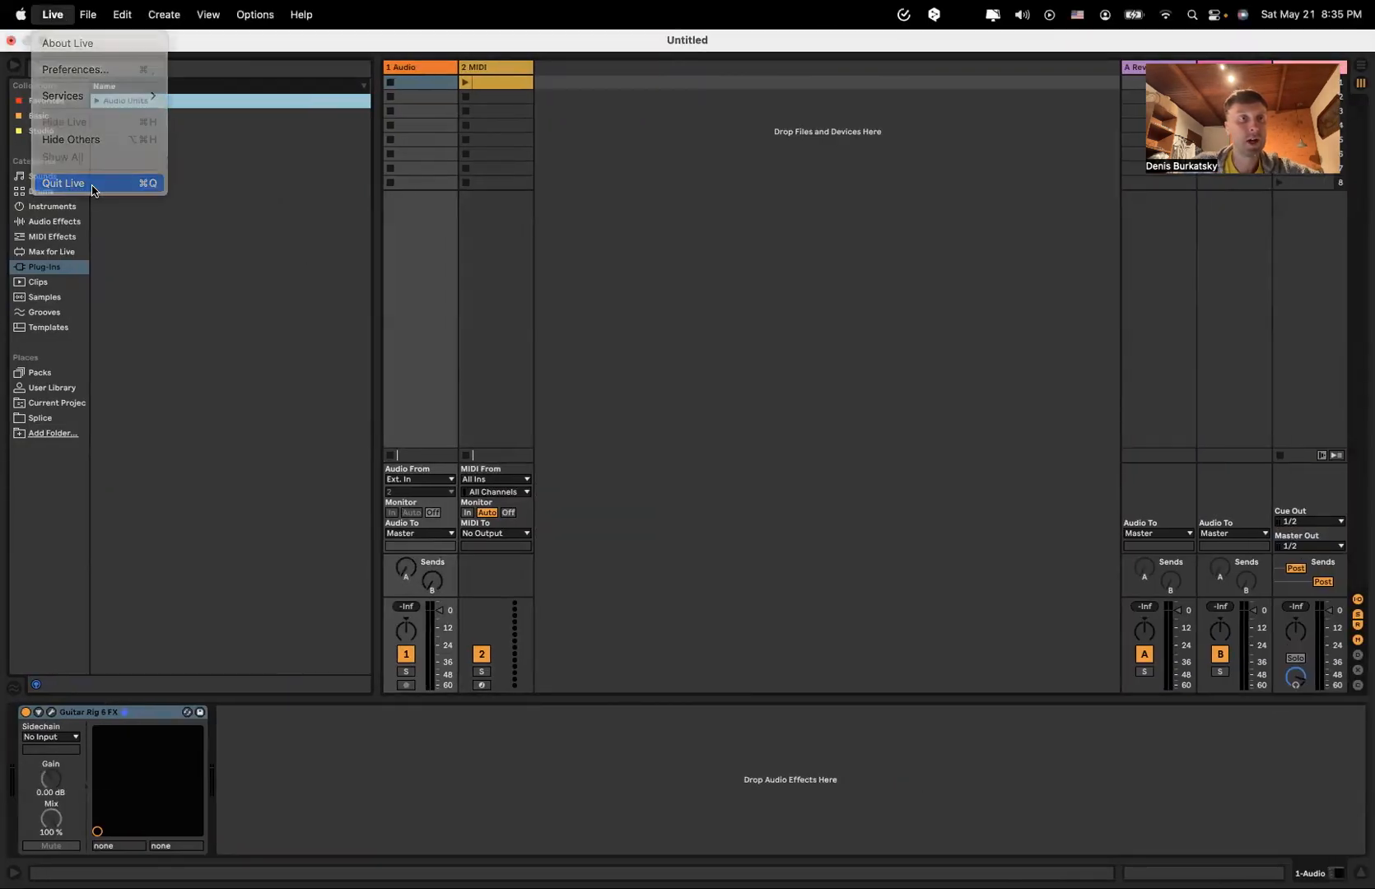
{"action": "left_click", "coordinate": [65, 183]}
{"action": "left_click", "coordinate": [573, 489]}
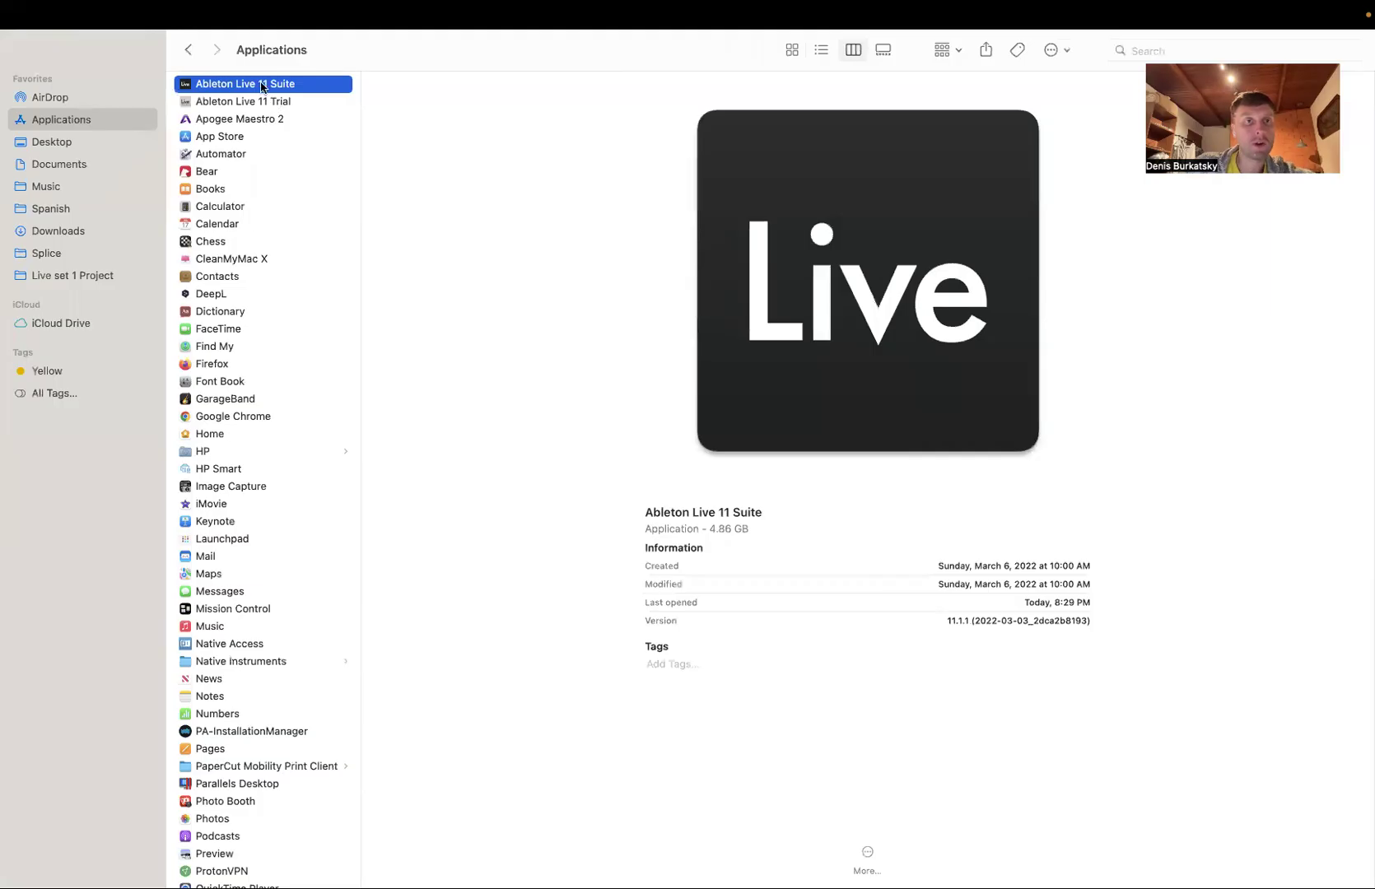
Step: Set Ableton Live 11 Suite to Open using Rosetta via its Get Info window
{"action": "right_click", "coordinate": [262, 87]}
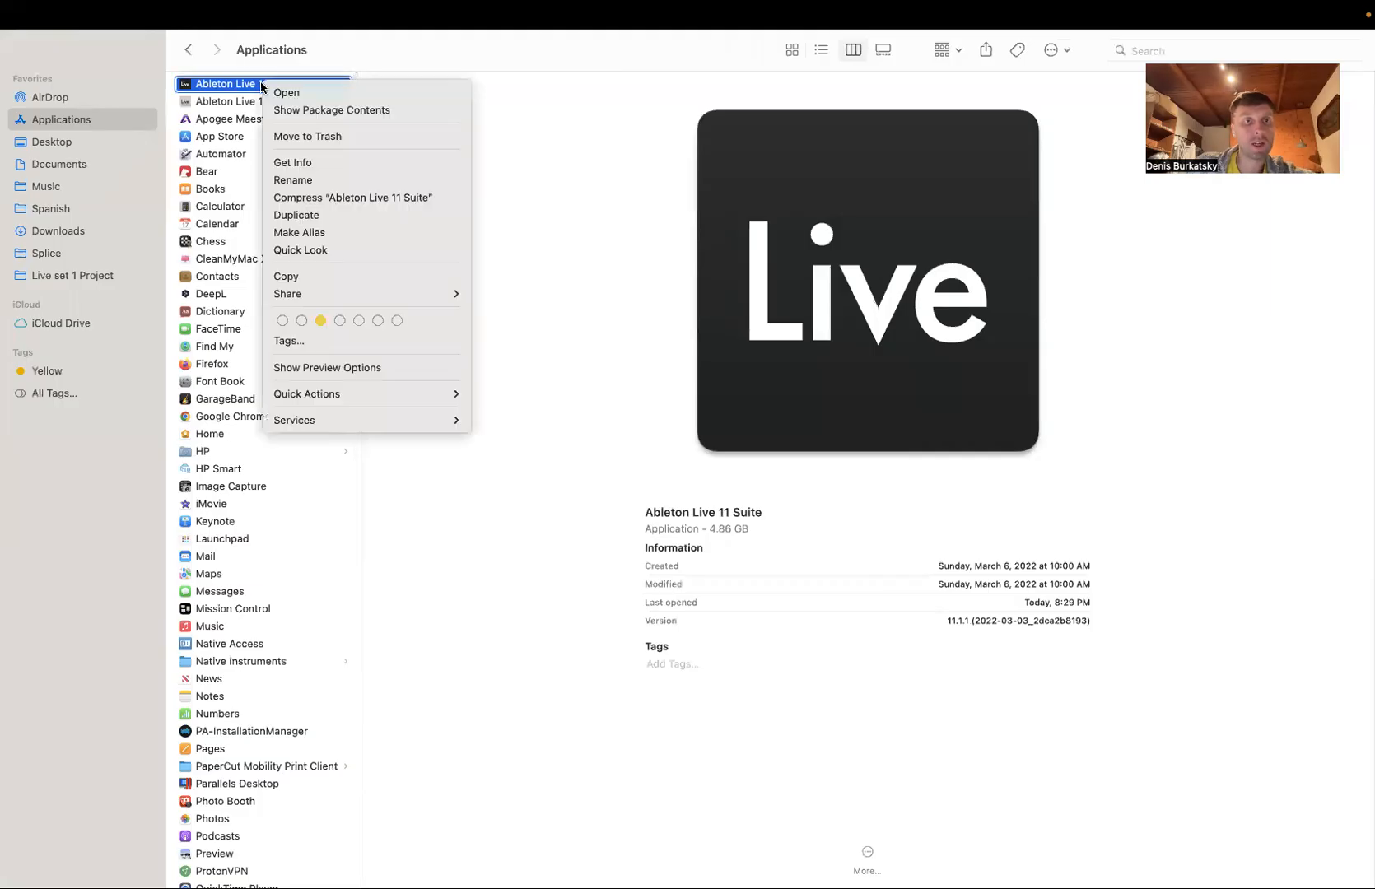
{"action": "left_click", "coordinate": [314, 163]}
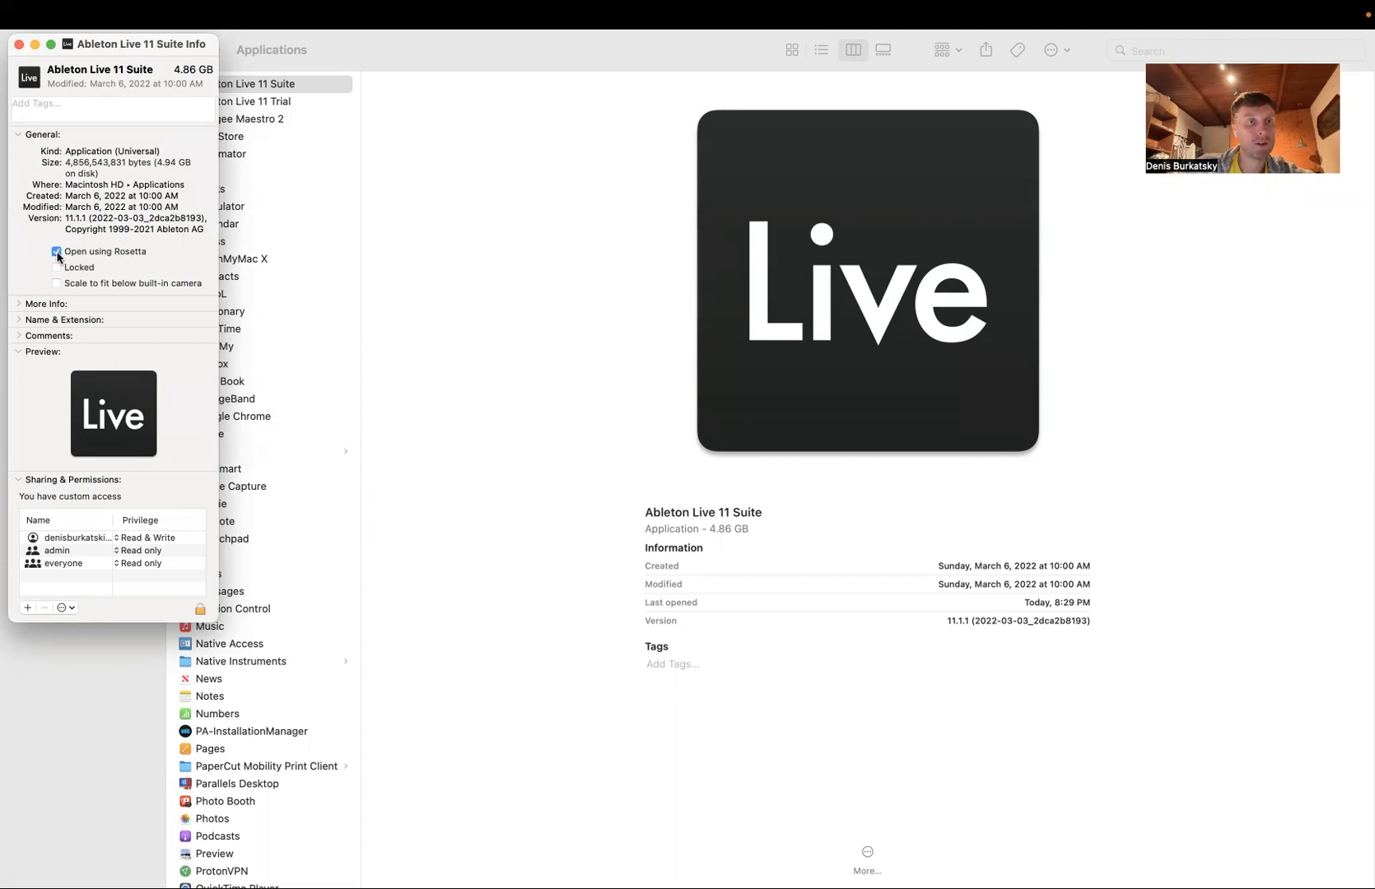
{"action": "left_click", "coordinate": [18, 45]}
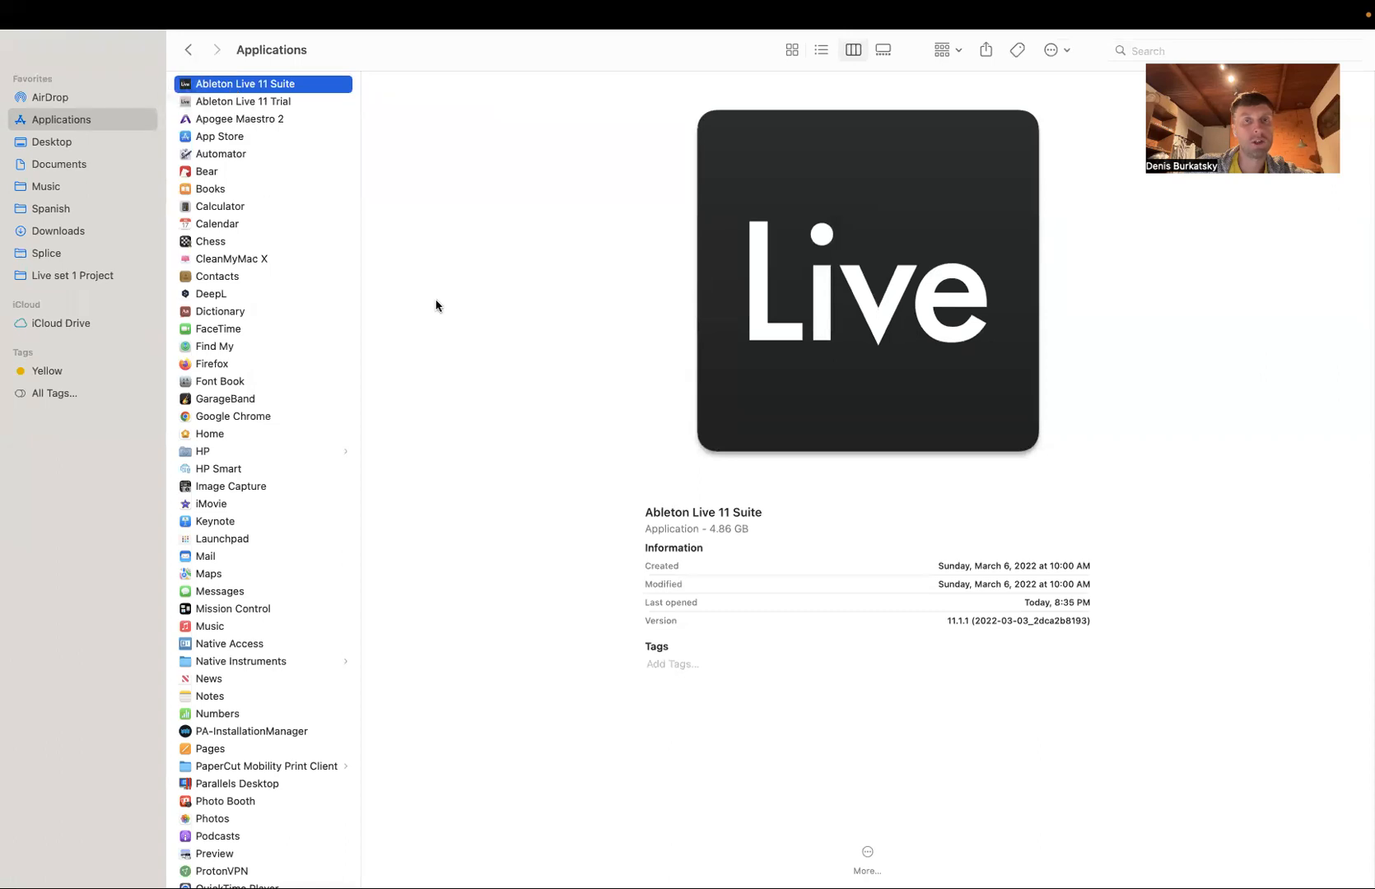
Step: Relaunch Live under Rosetta and expand the VST folder showing Guitar Rig 6
{"action": "key", "text": "super+o"}
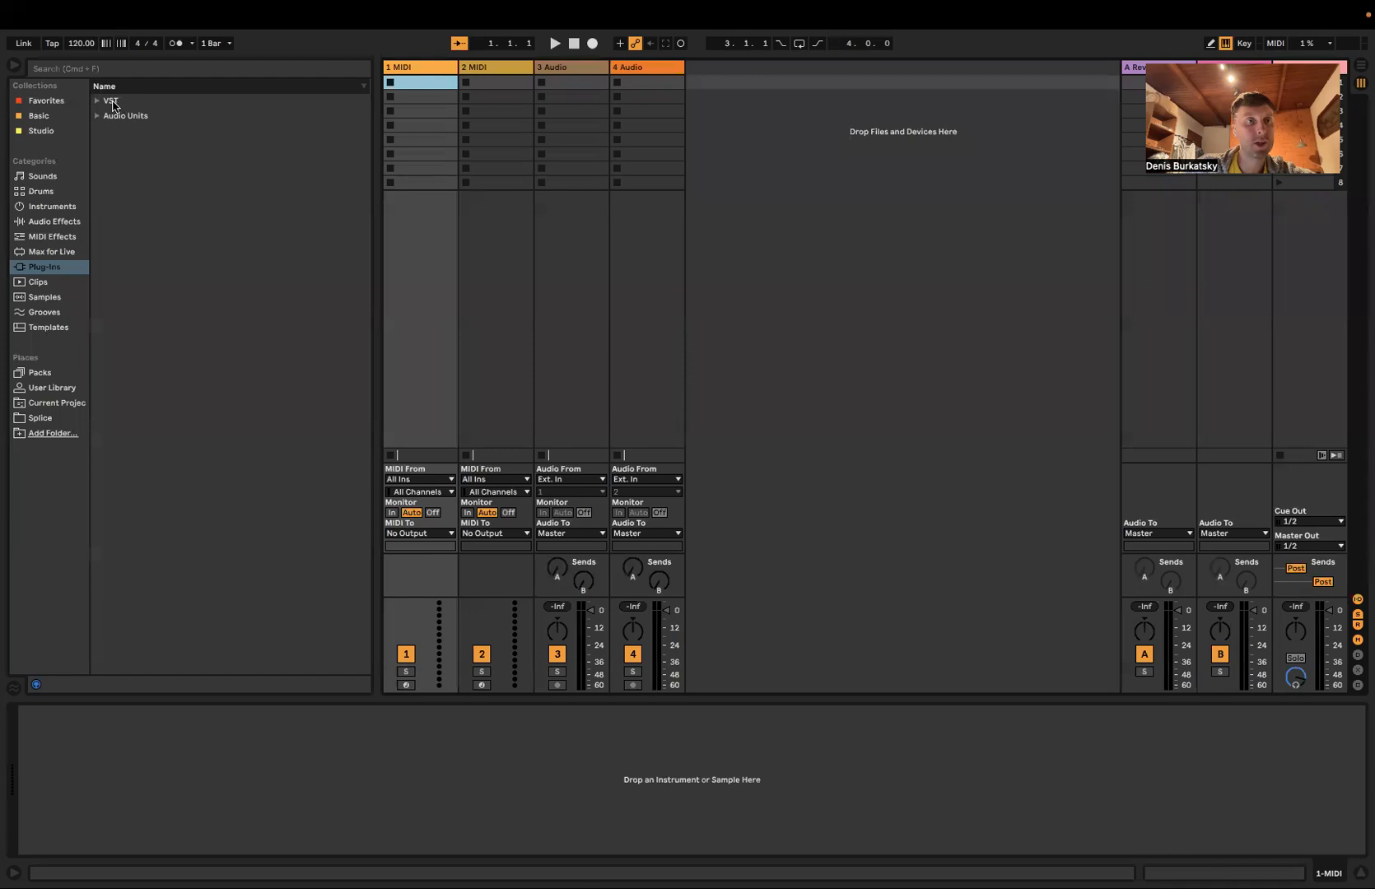
{"action": "left_click", "coordinate": [97, 101]}
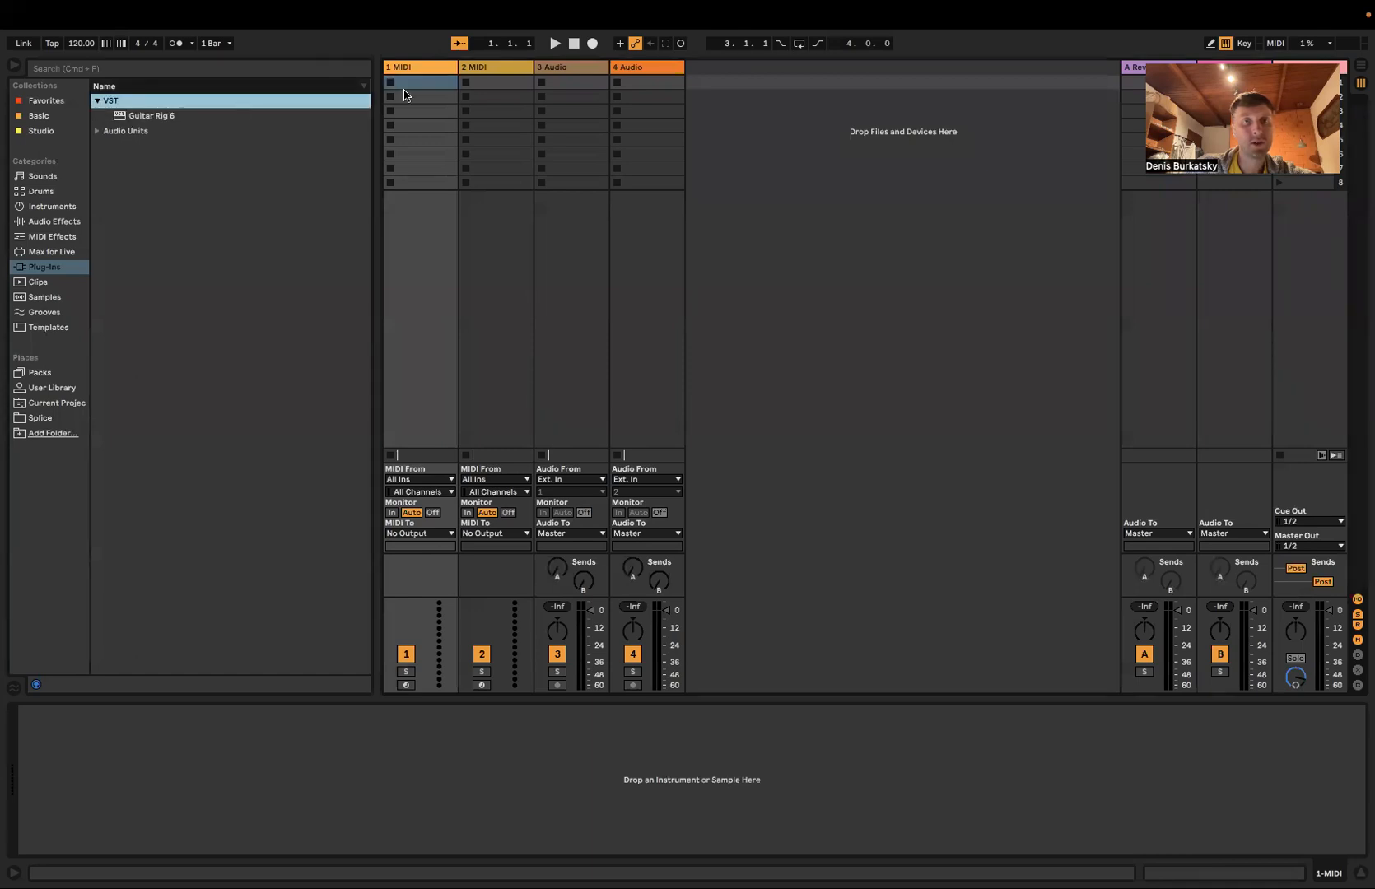
Step: Delete the extra 2 MIDI and audio tracks and move the MIDI track after 1 Audio
{"action": "left_click", "coordinate": [483, 65]}
{"action": "key", "text": "Delete"}
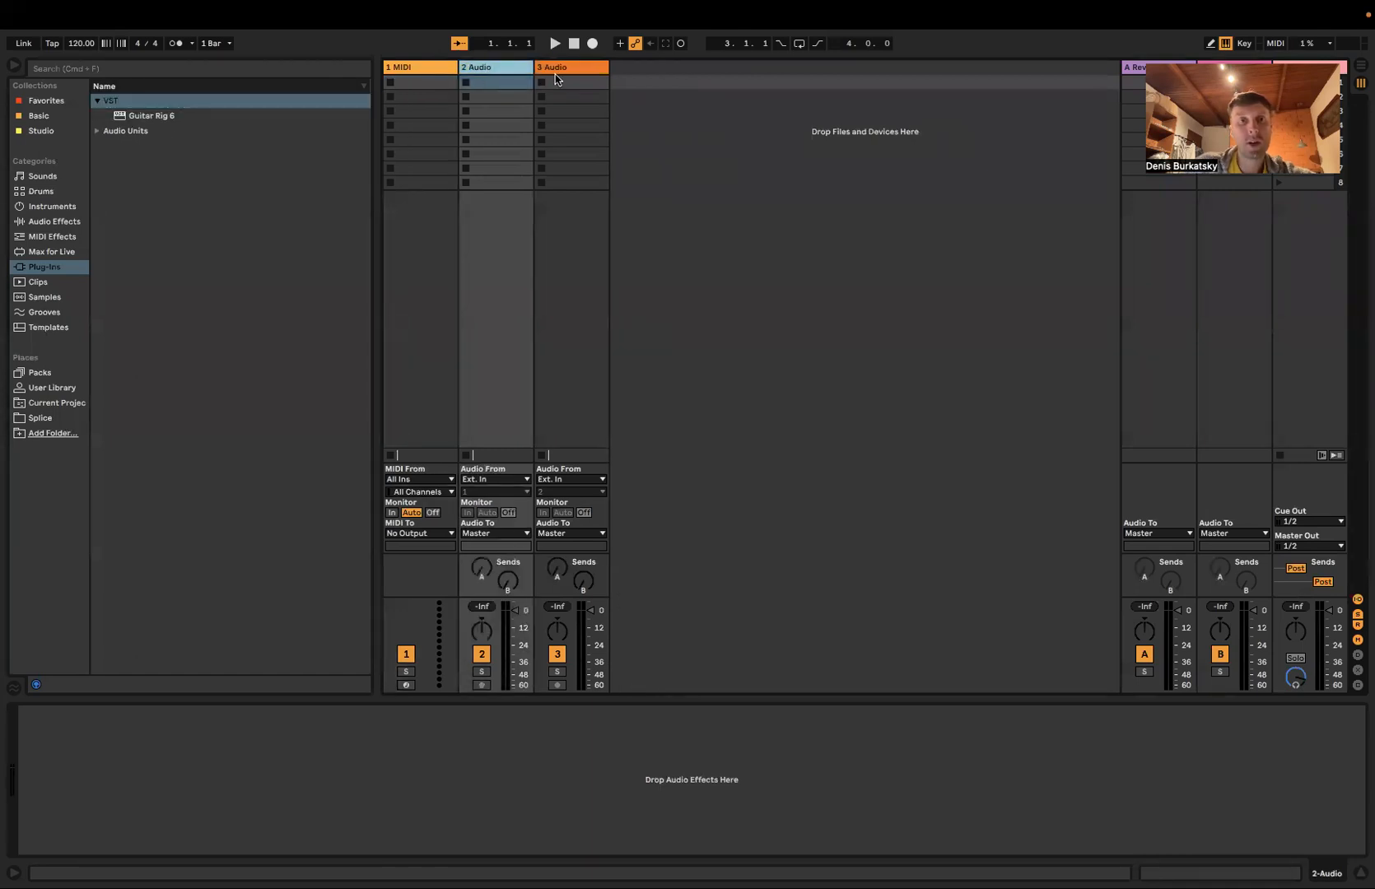
{"action": "left_click", "coordinate": [558, 71]}
{"action": "key", "text": "Delete"}
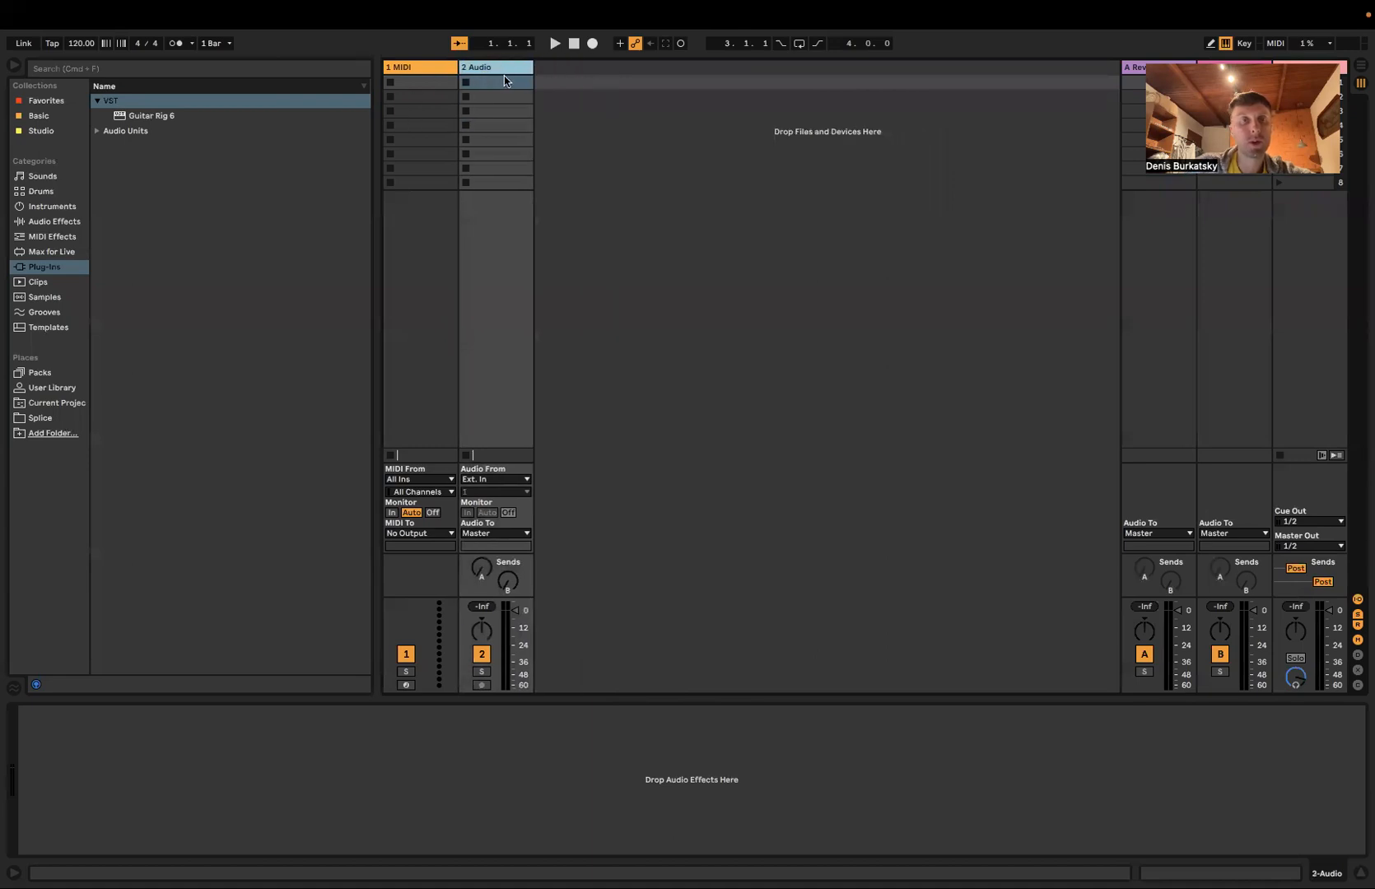
{"action": "left_click_drag", "start_coordinate": [436, 71], "coordinate": [533, 75]}
{"action": "left_click", "coordinate": [408, 75]}
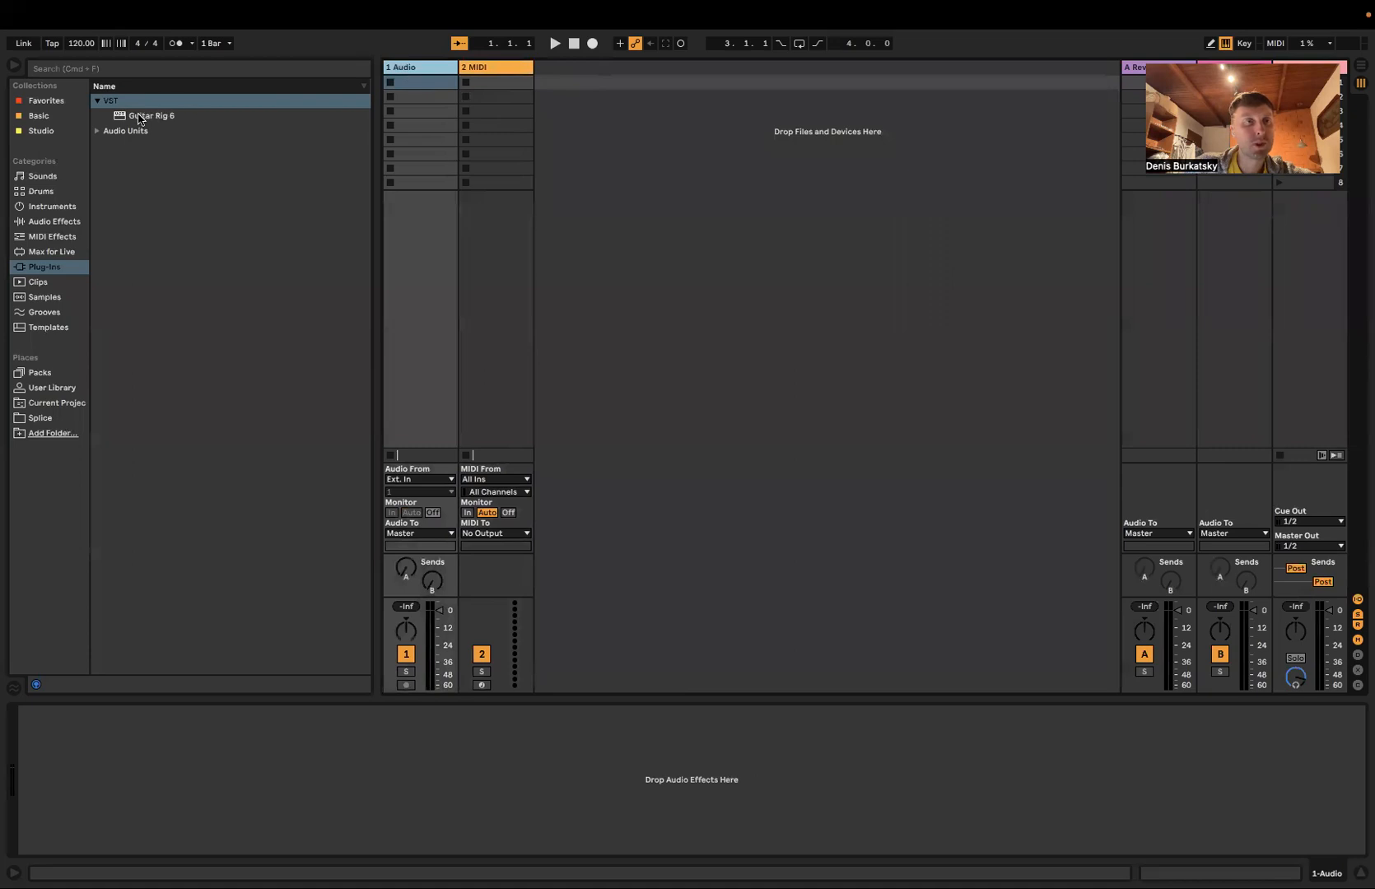
Step: Load VST Guitar Rig 6 on 1 Audio and set 2 MIDI's MIDI To to 1-Audio (Guitar Rig 6)
{"action": "mouse_move", "coordinate": [150, 118]}
{"action": "left_mouse_down"}
{"action": "mouse_move", "coordinate": [419, 130]}
{"action": "mouse_move", "coordinate": [497, 70]}
{"action": "mouse_move", "coordinate": [435, 113]}
{"action": "left_mouse_up"}
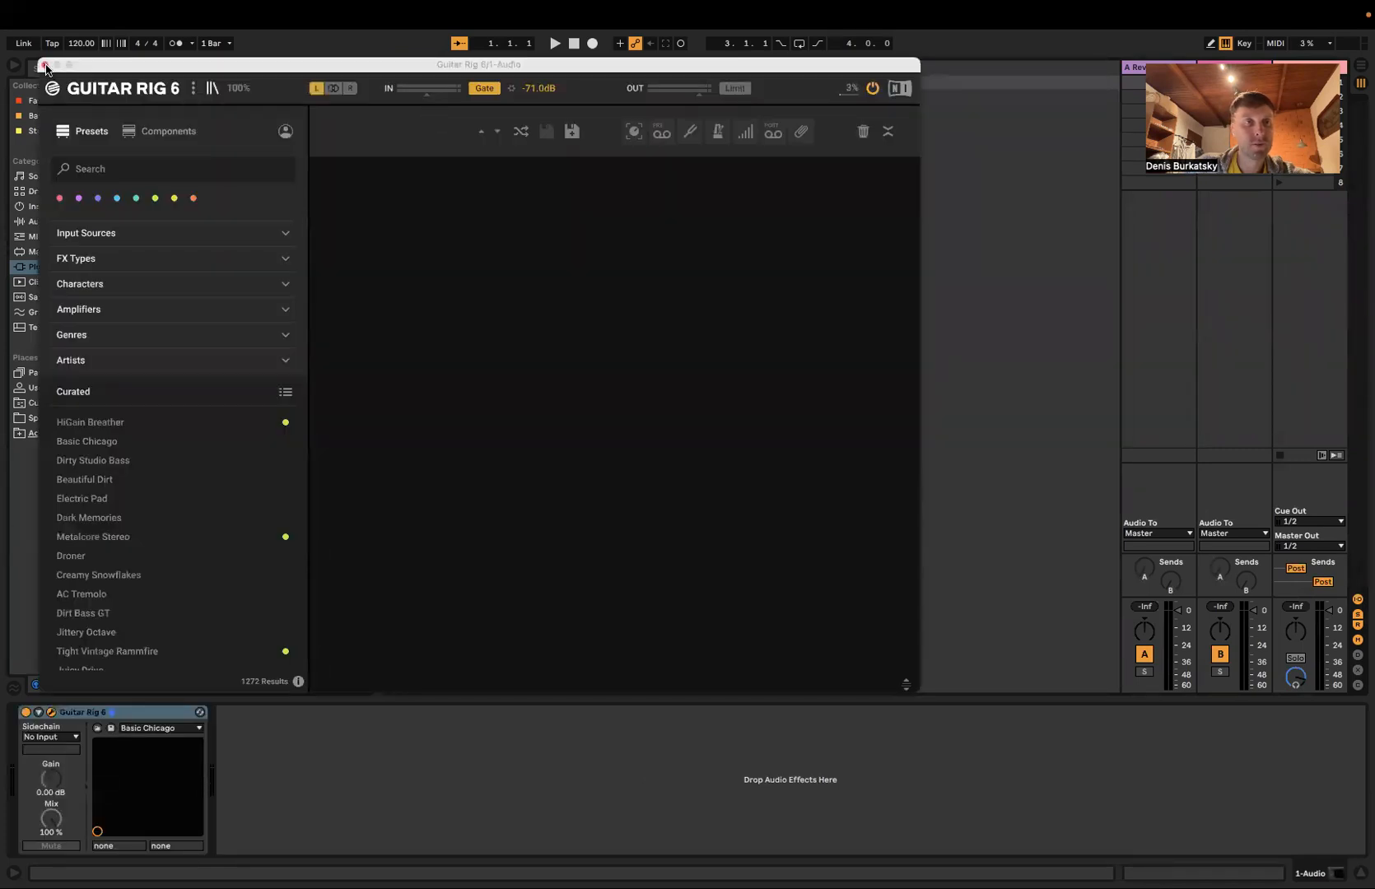
{"action": "left_click", "coordinate": [46, 66]}
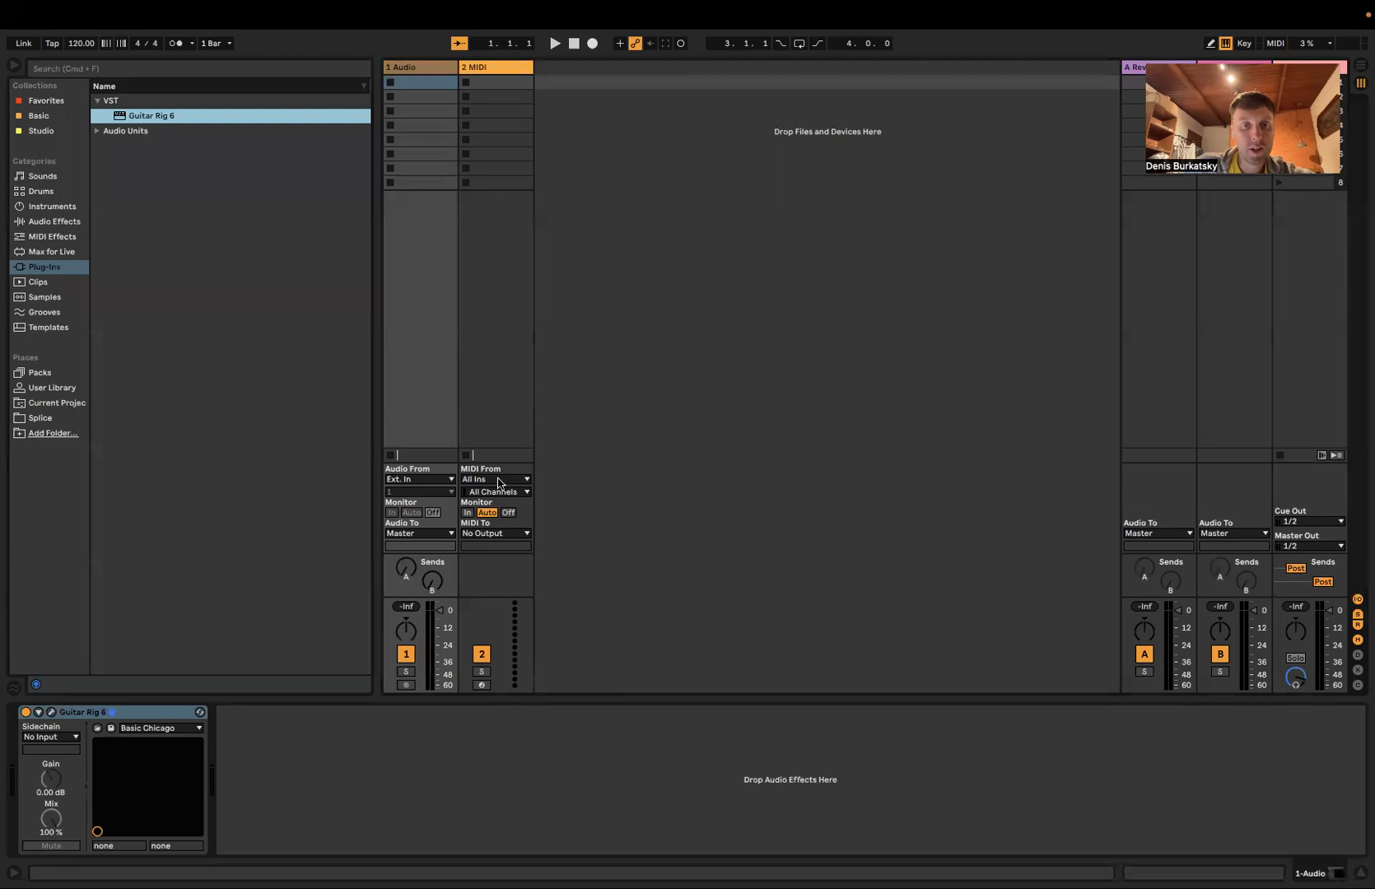
{"action": "left_click", "coordinate": [515, 533]}
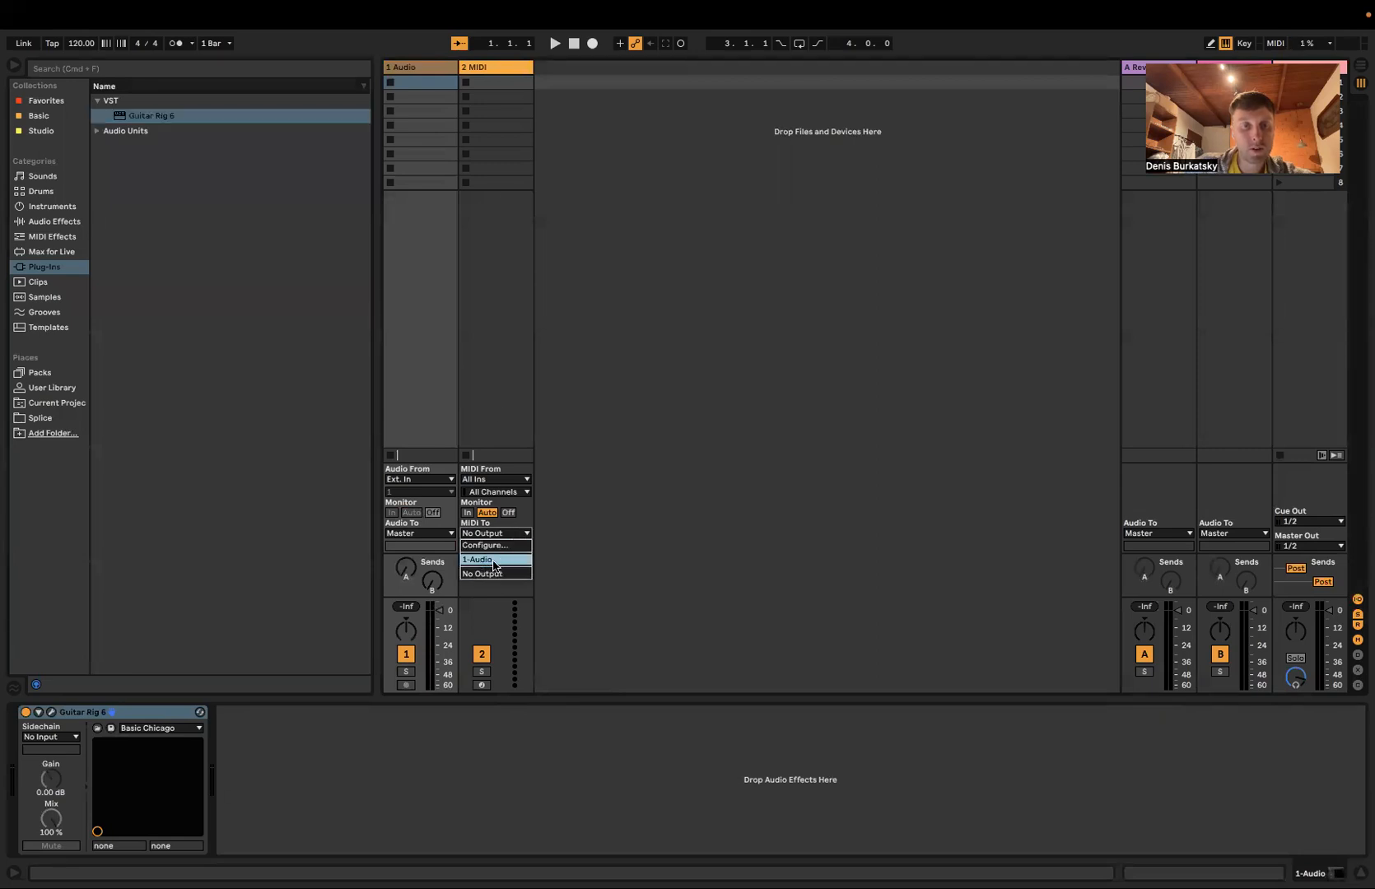
{"action": "left_click", "coordinate": [494, 561]}
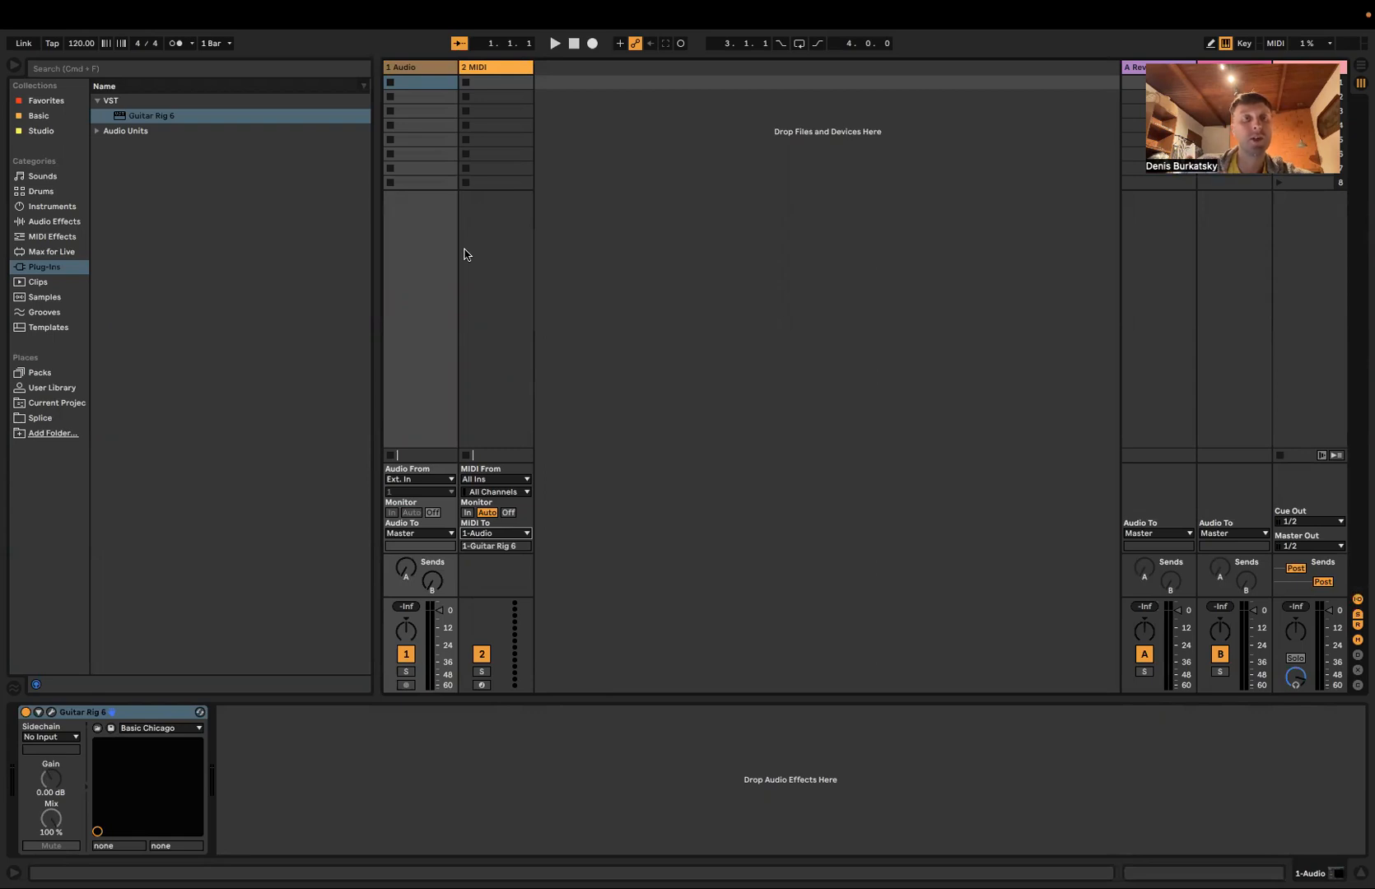
Step: Create three empty MIDI clips and show the first clip's Launch panel with program fields
{"action": "double_click", "coordinate": [485, 84]}
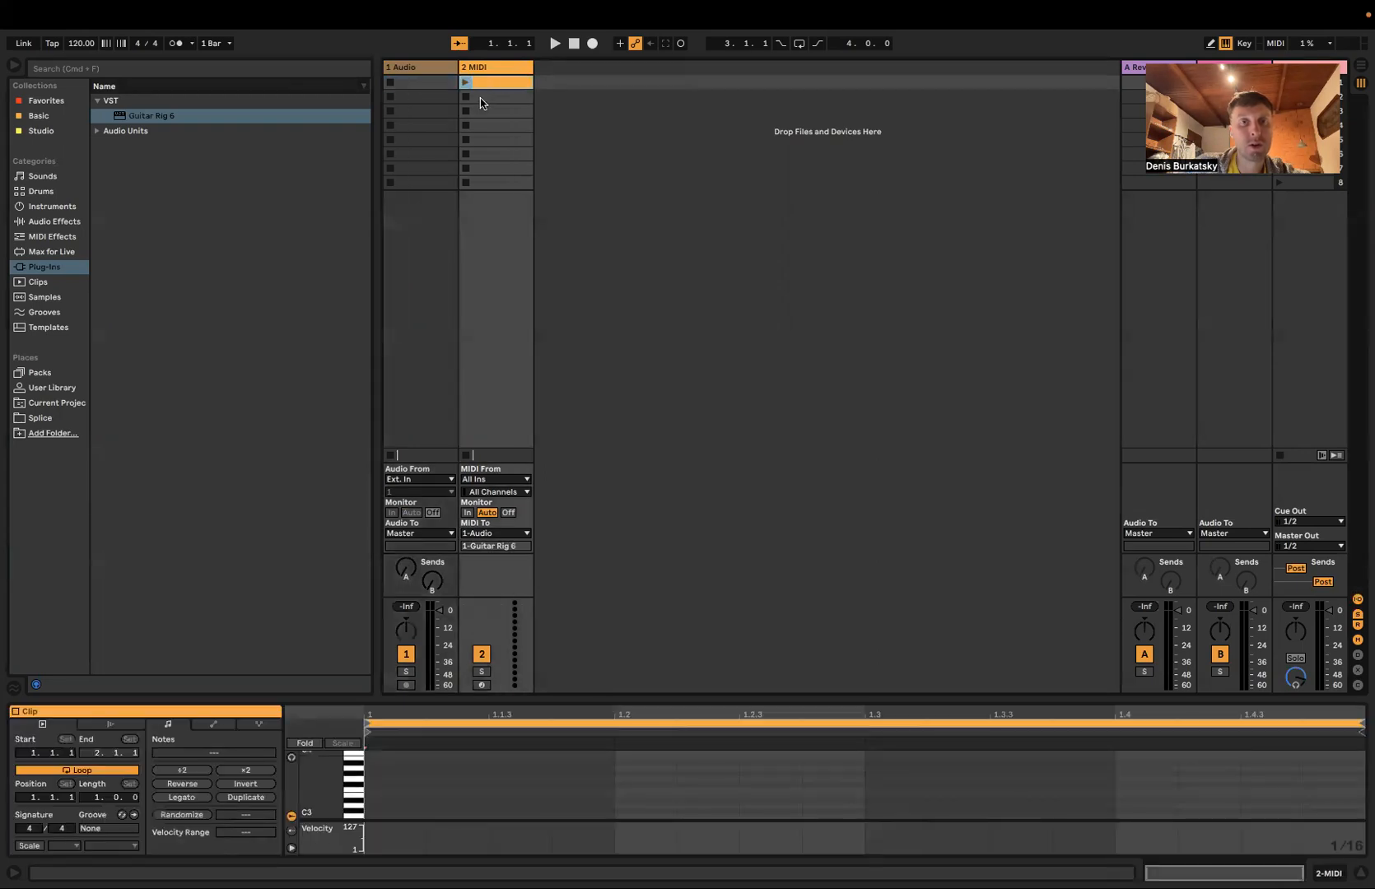
{"action": "double_click", "coordinate": [480, 98]}
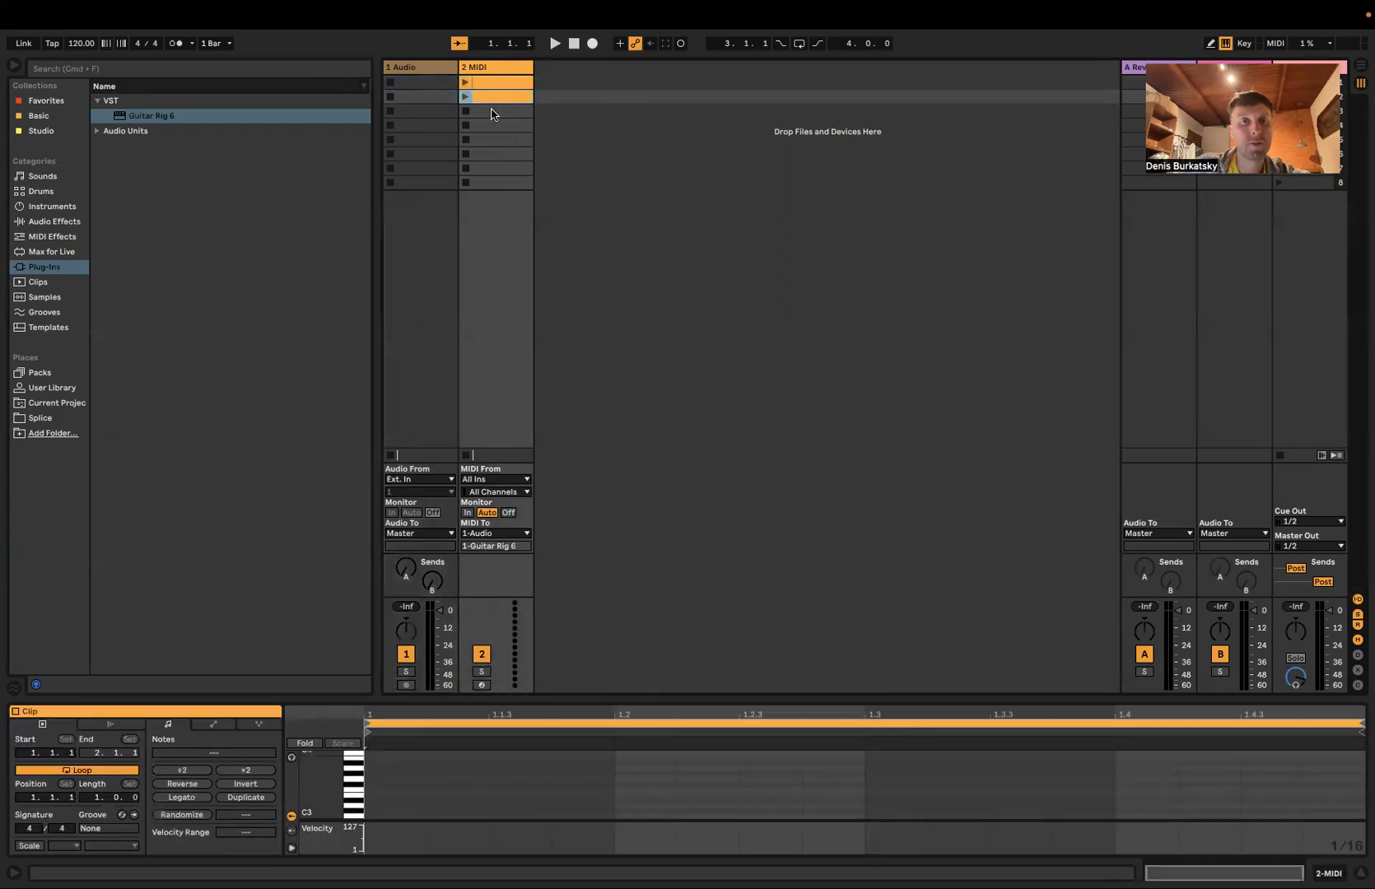
{"action": "double_click", "coordinate": [492, 111]}
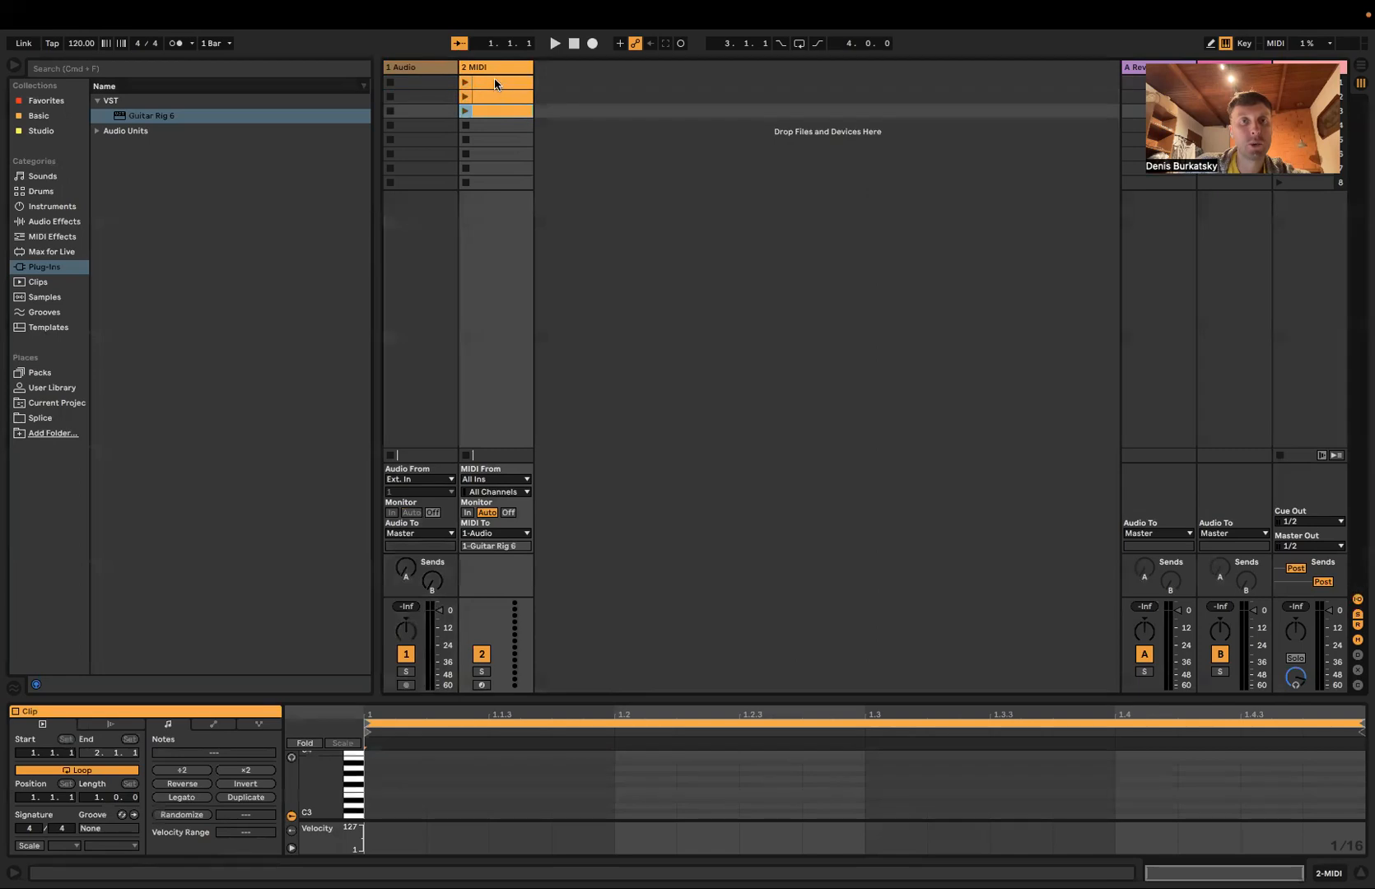
{"action": "left_click", "coordinate": [495, 82]}
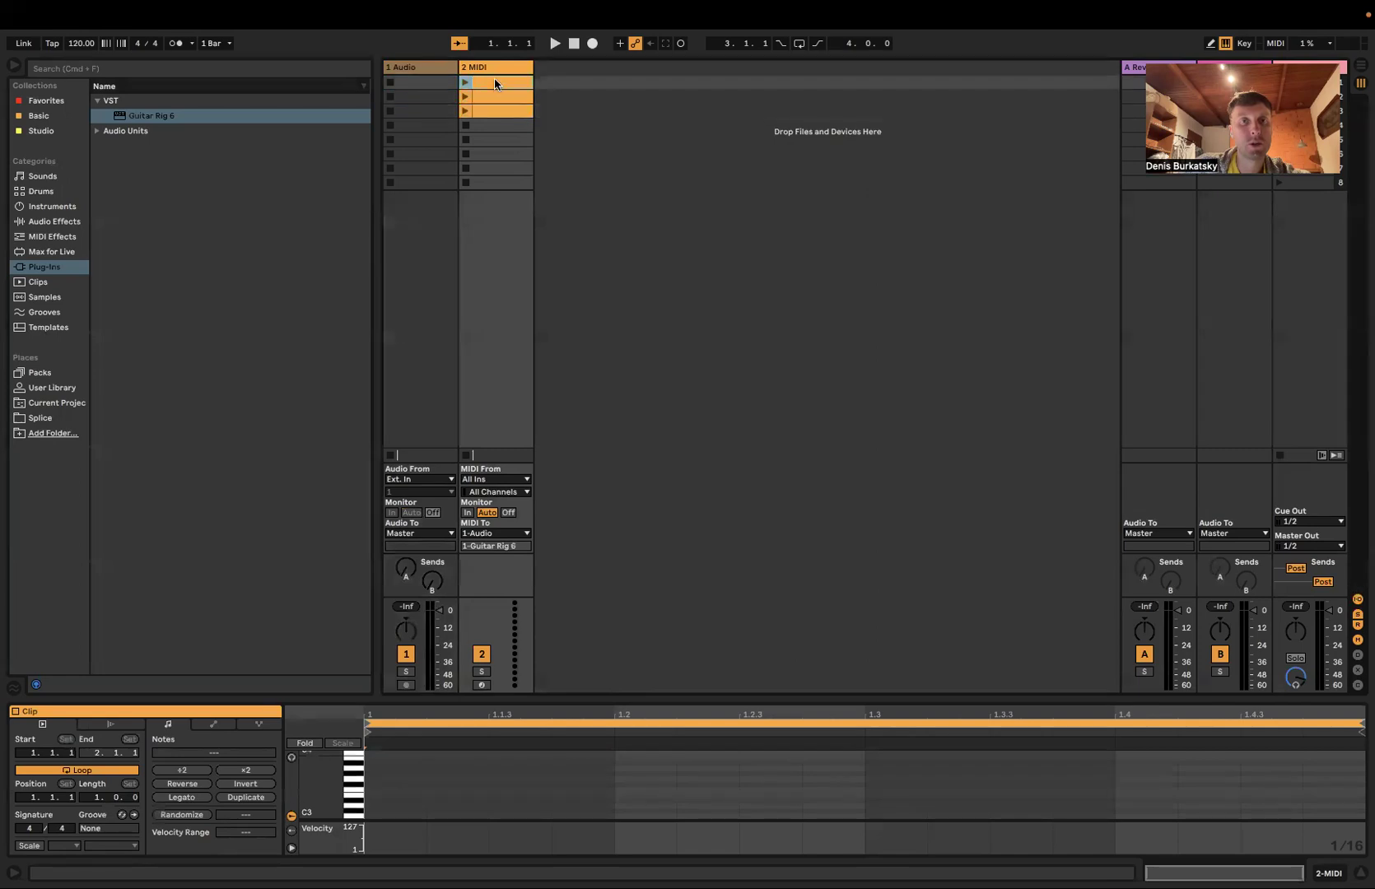
{"action": "left_click", "coordinate": [106, 723]}
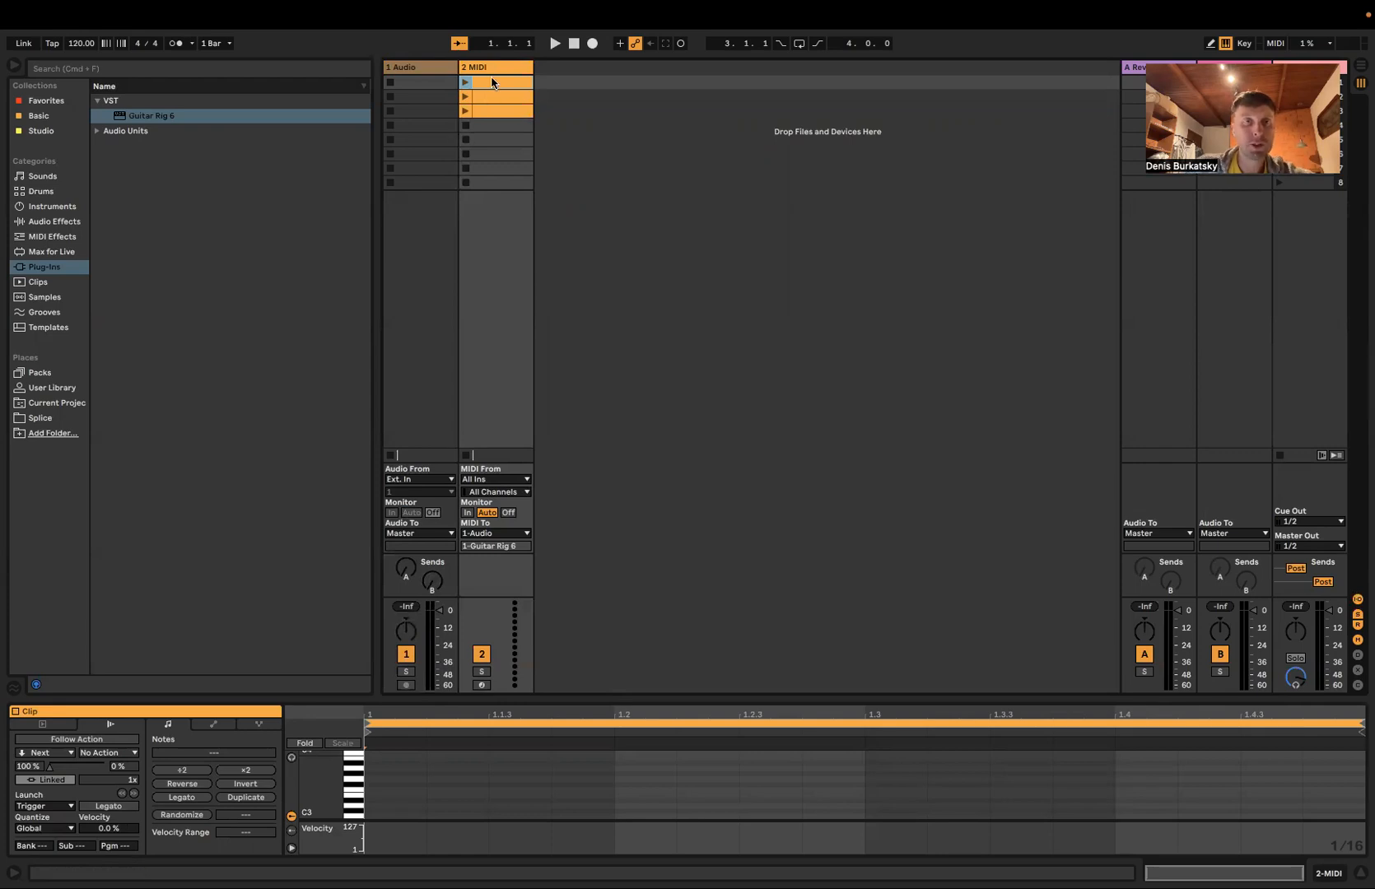
Step: Show the 1 Audio track's device chain and bring up Guitar Rig 6's plugin window
{"action": "left_click", "coordinate": [412, 68]}
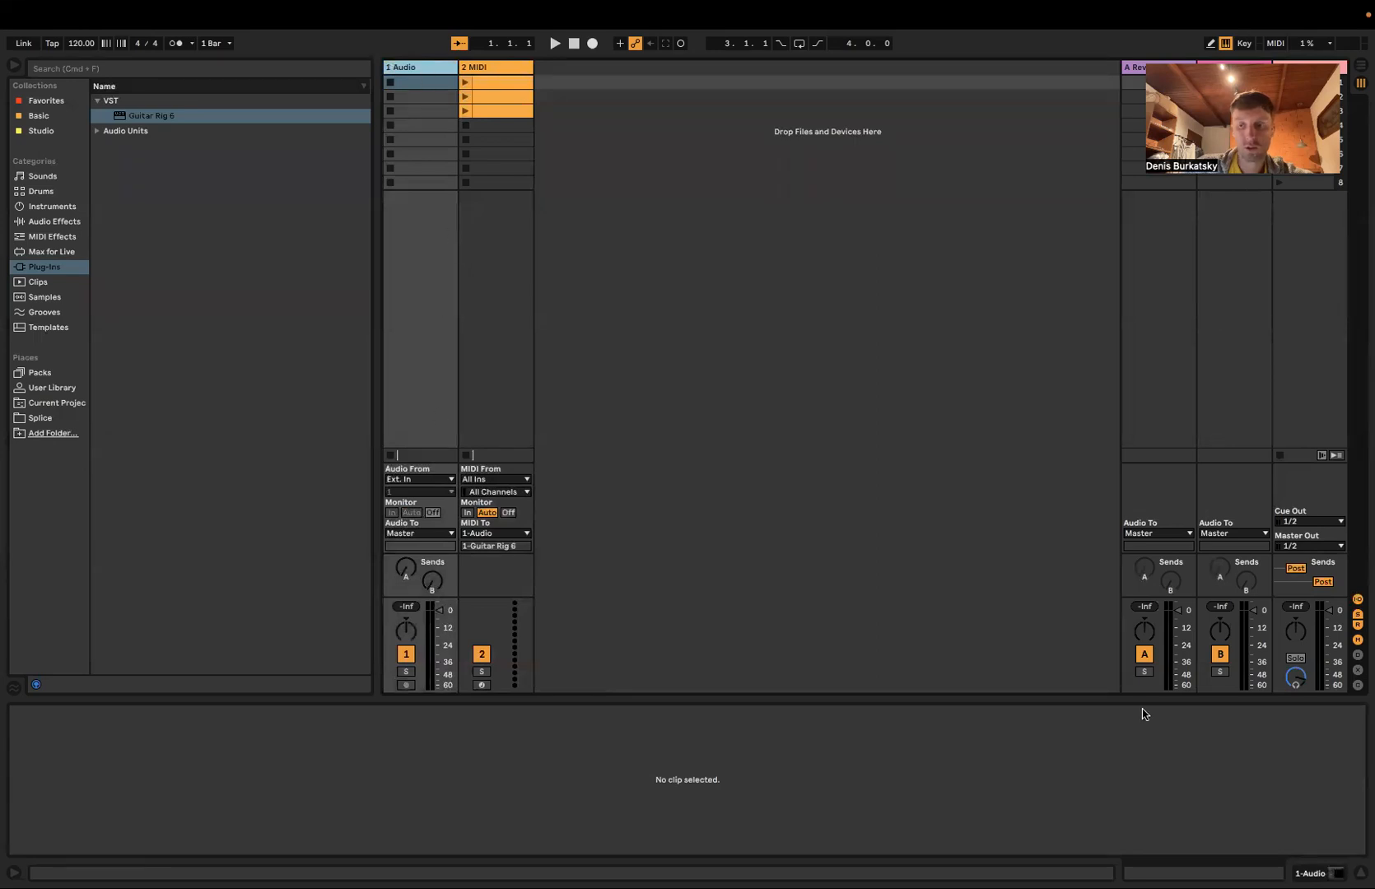
{"action": "left_click", "coordinate": [1337, 872]}
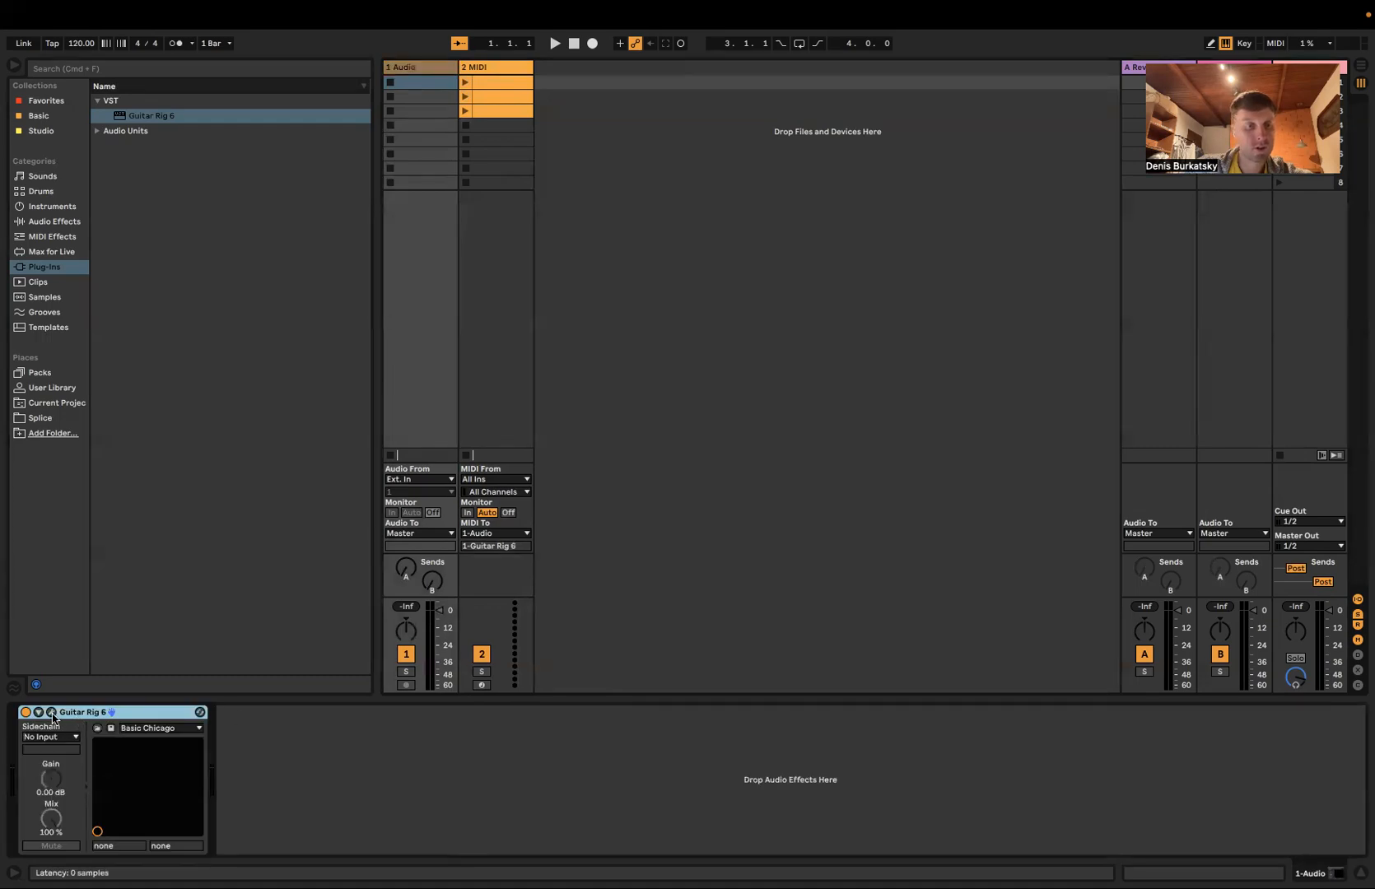
{"action": "left_click", "coordinate": [50, 712]}
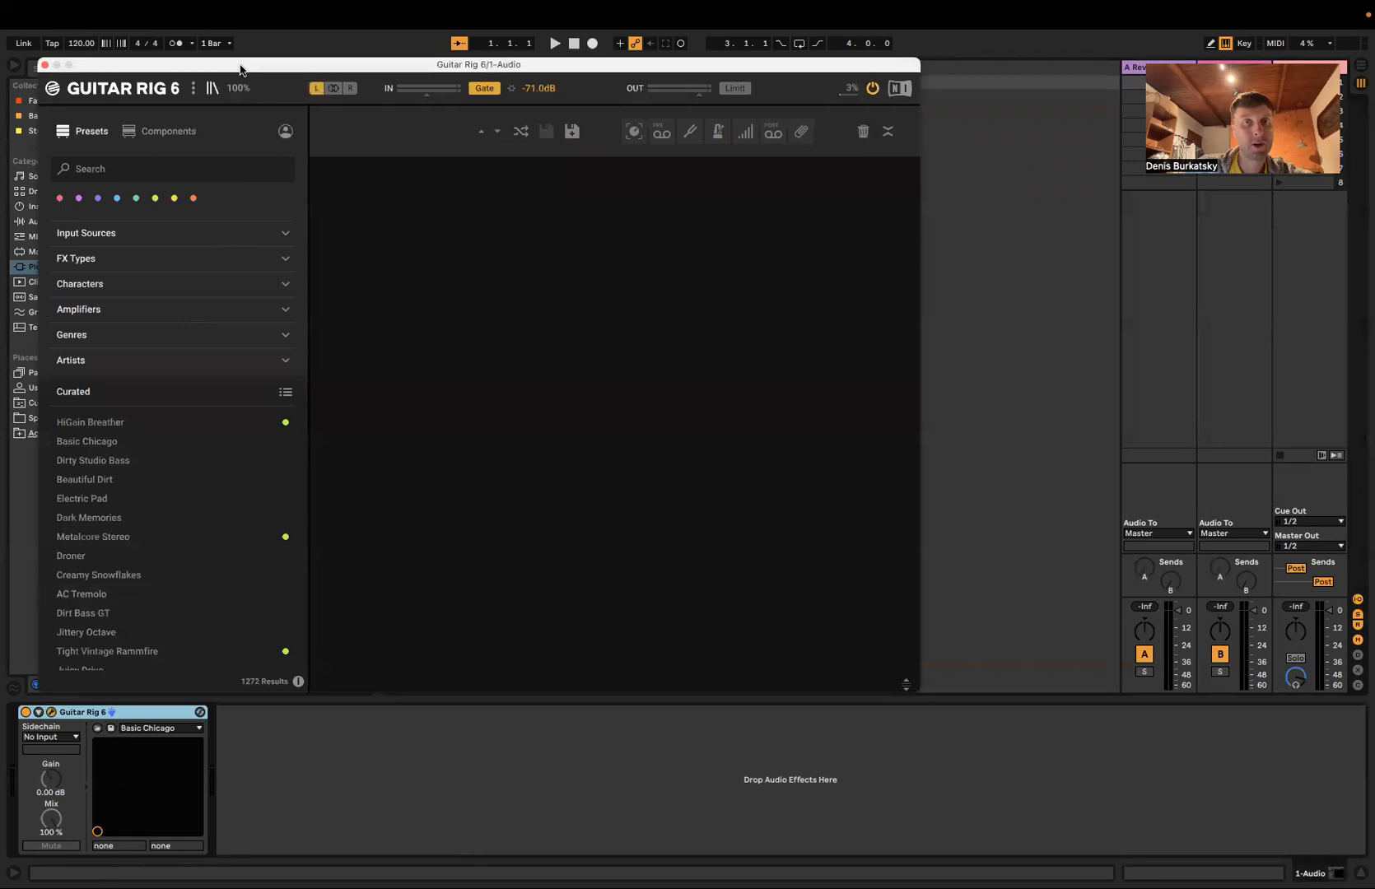
Step: Filter Guitar Rig presets to red-tagged ones and sort them Custom instead of Curated
{"action": "left_click_drag", "start_coordinate": [241, 70], "coordinate": [421, 109]}
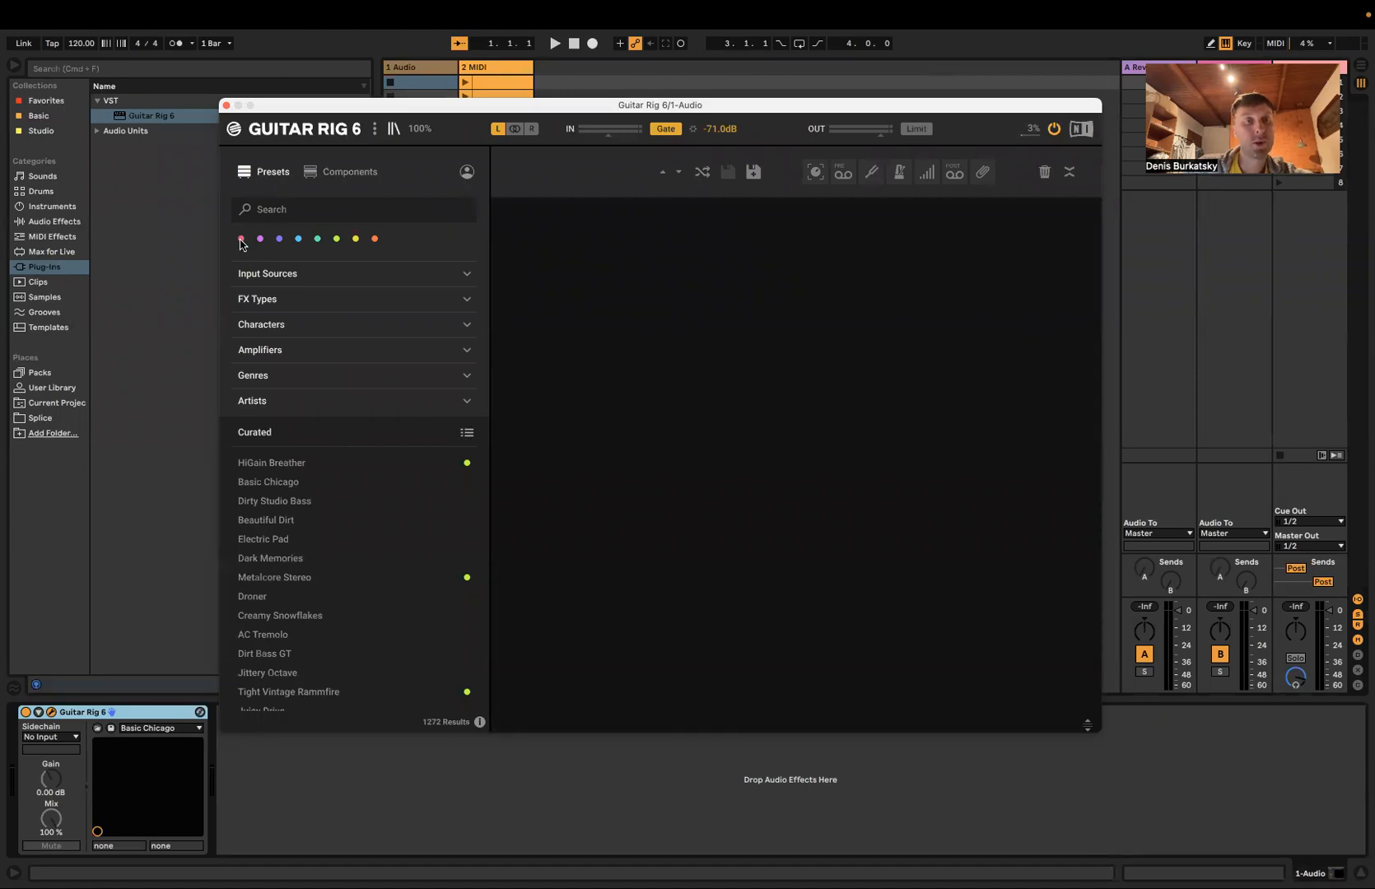
{"action": "left_click", "coordinate": [242, 240]}
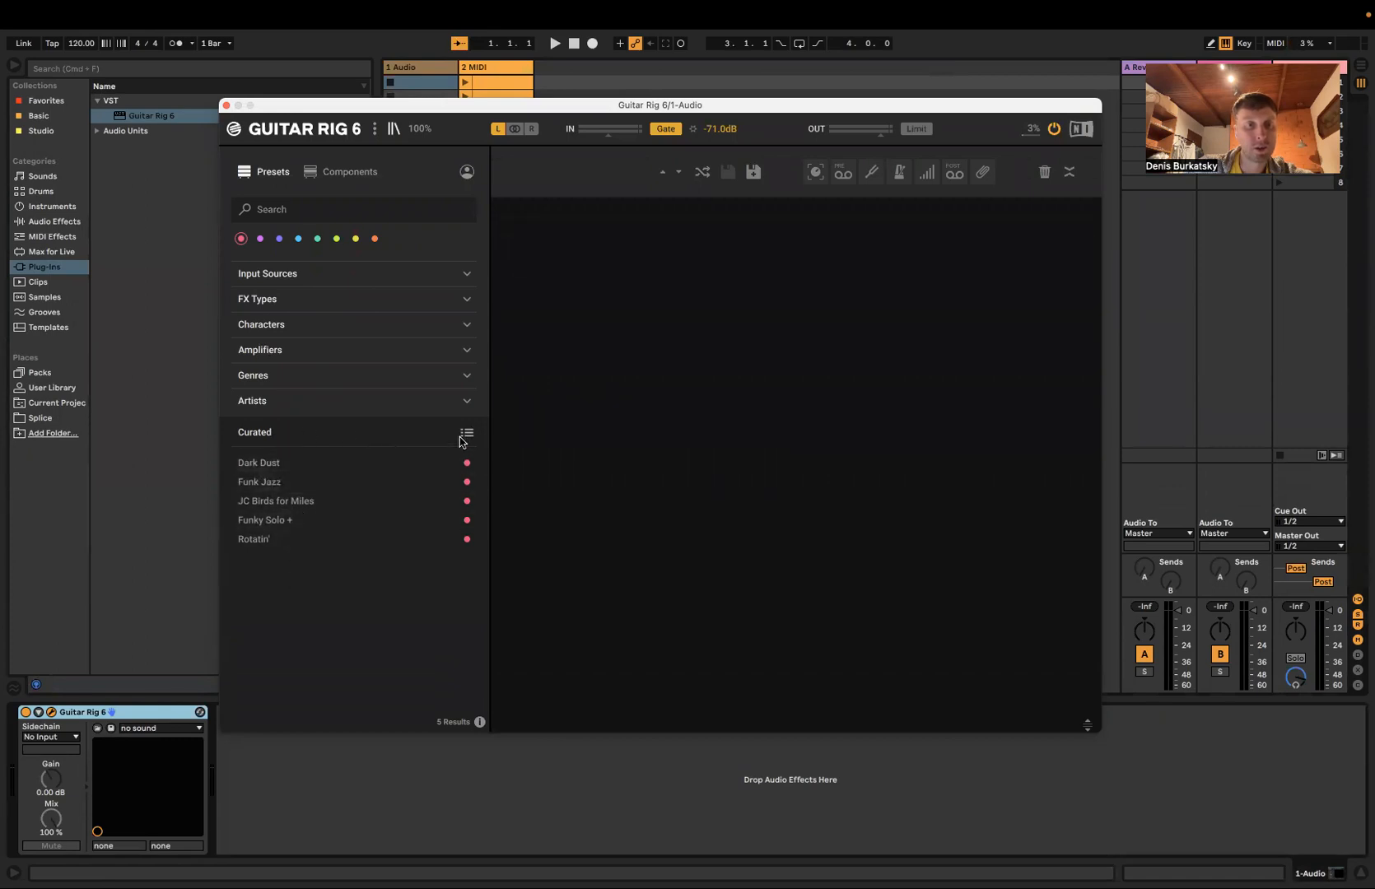
{"action": "left_click", "coordinate": [346, 442]}
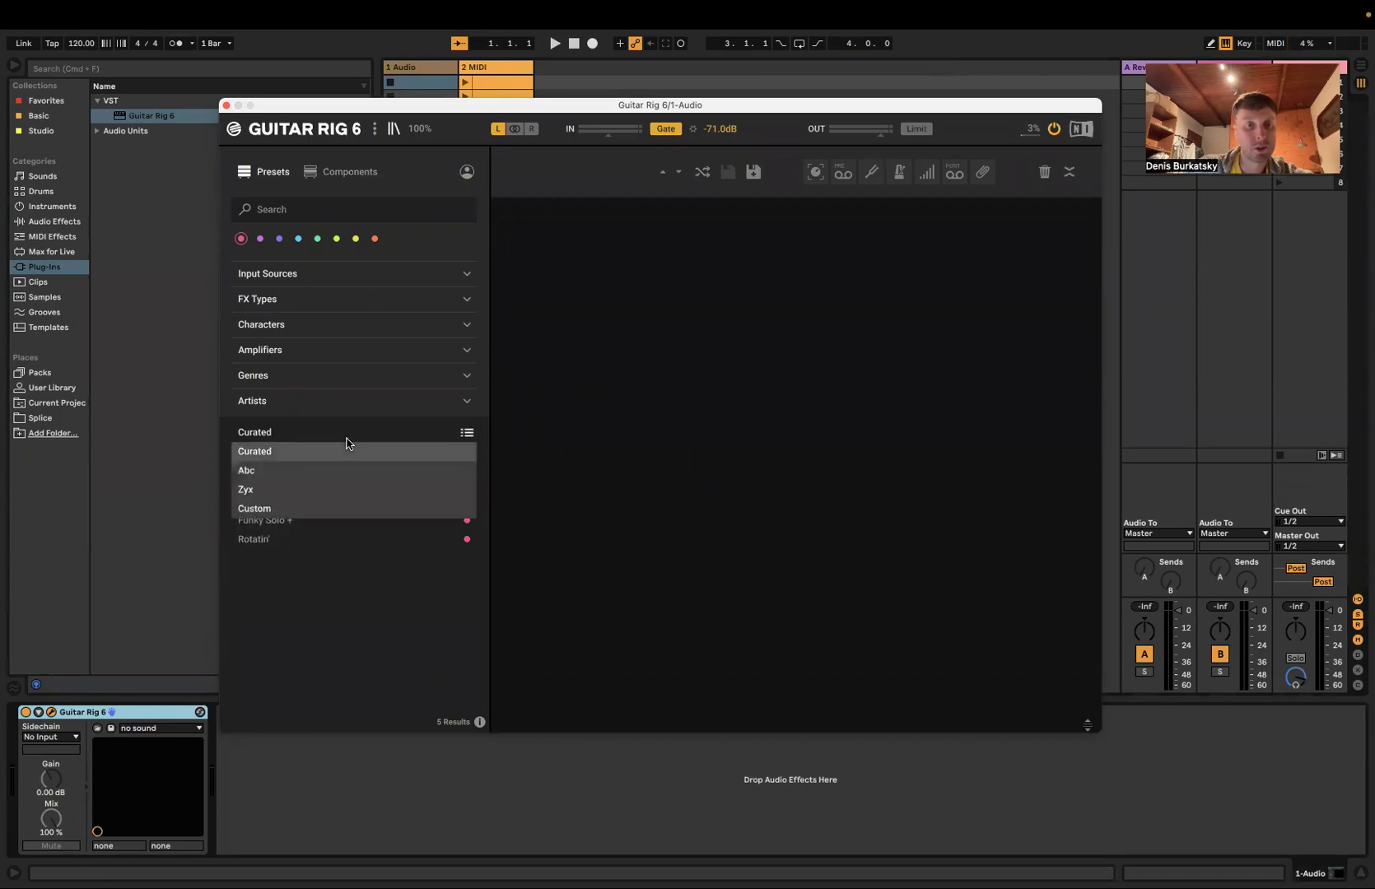
{"action": "left_click", "coordinate": [273, 512]}
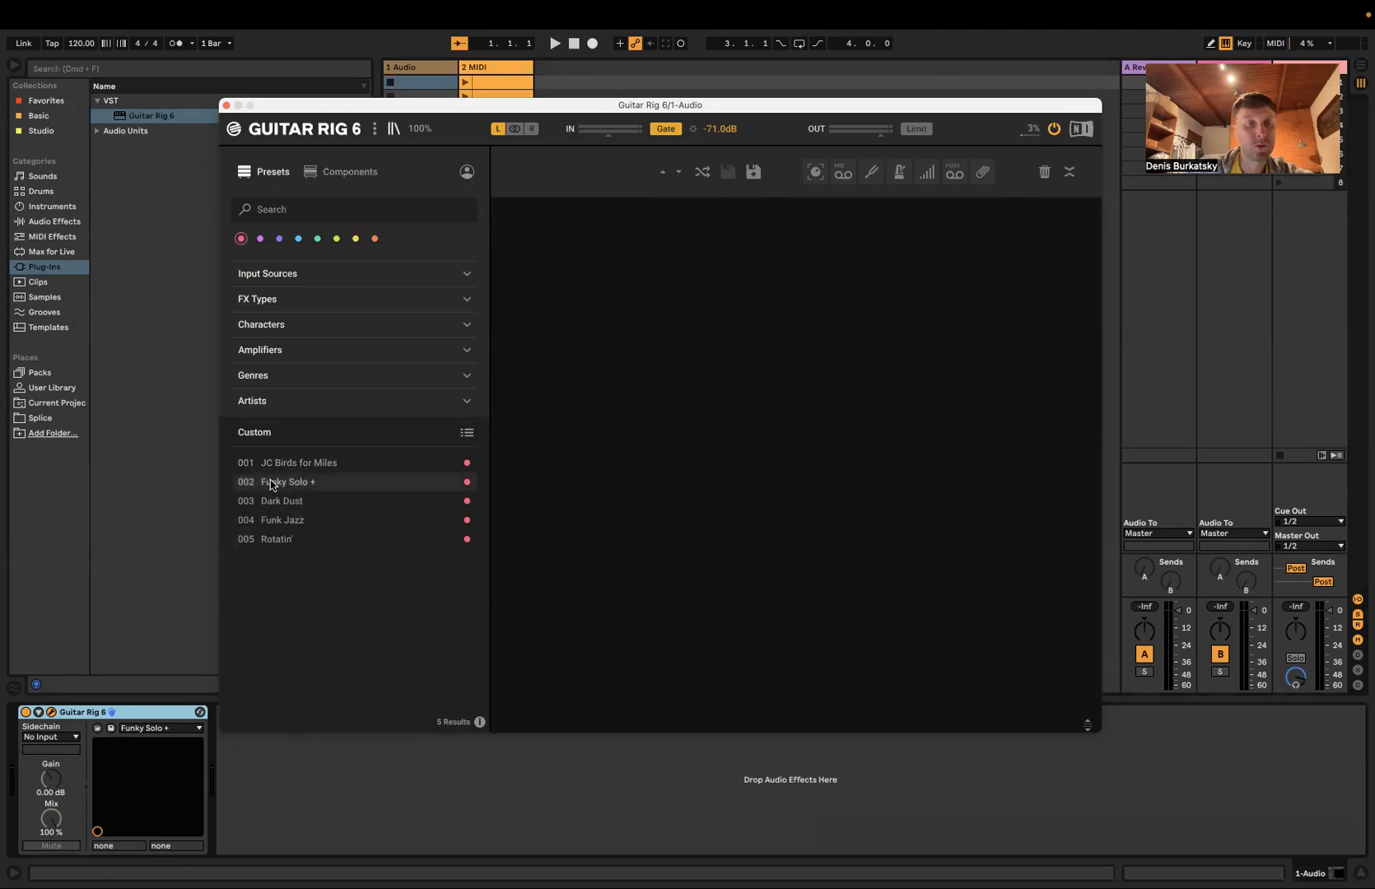
Step: Close the plugin window and enter Pgm 1, 2 and 3 on the three MIDI clips
{"action": "left_click", "coordinate": [224, 106]}
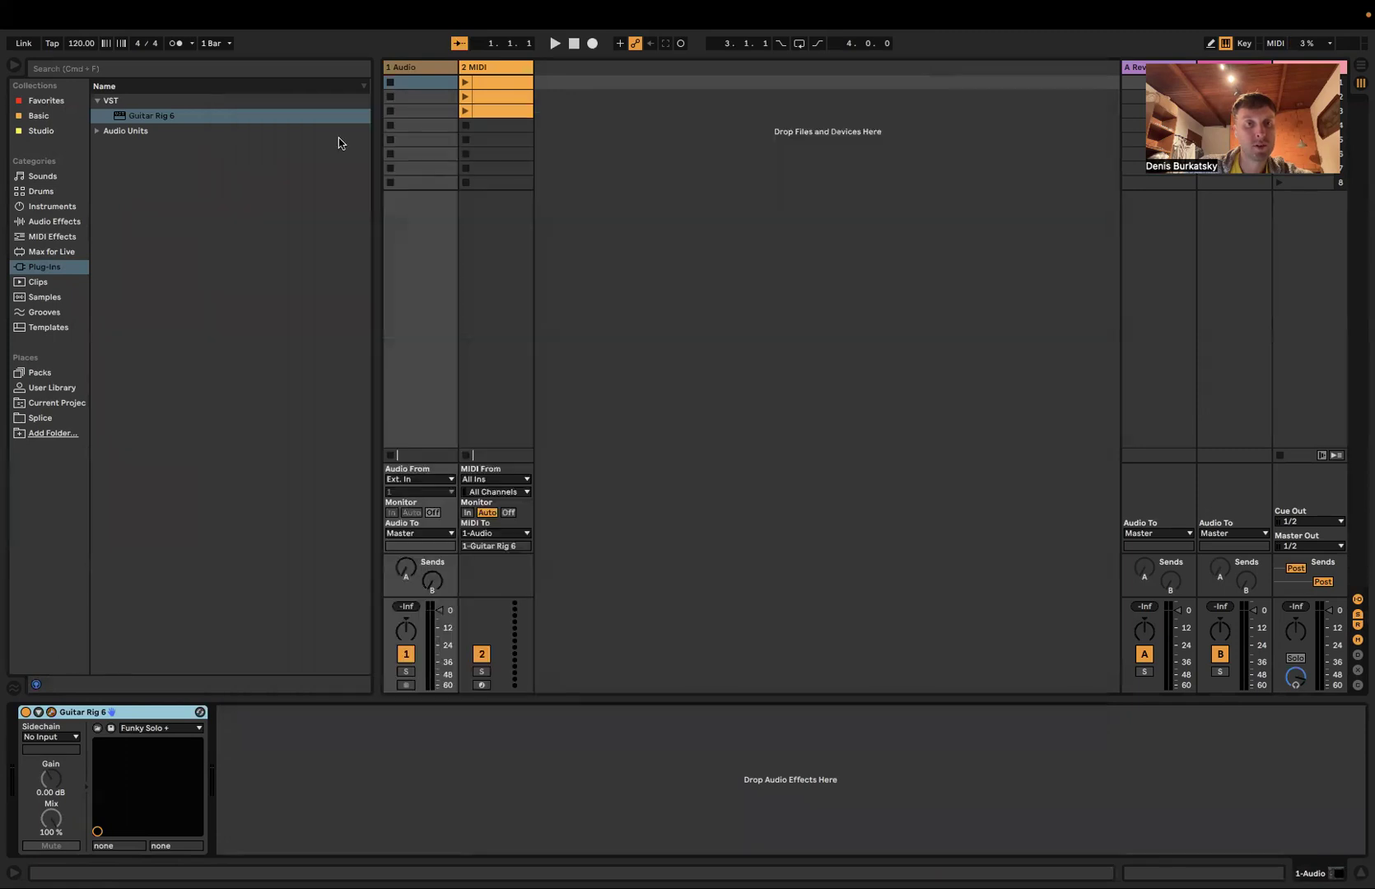
{"action": "left_click", "coordinate": [486, 88]}
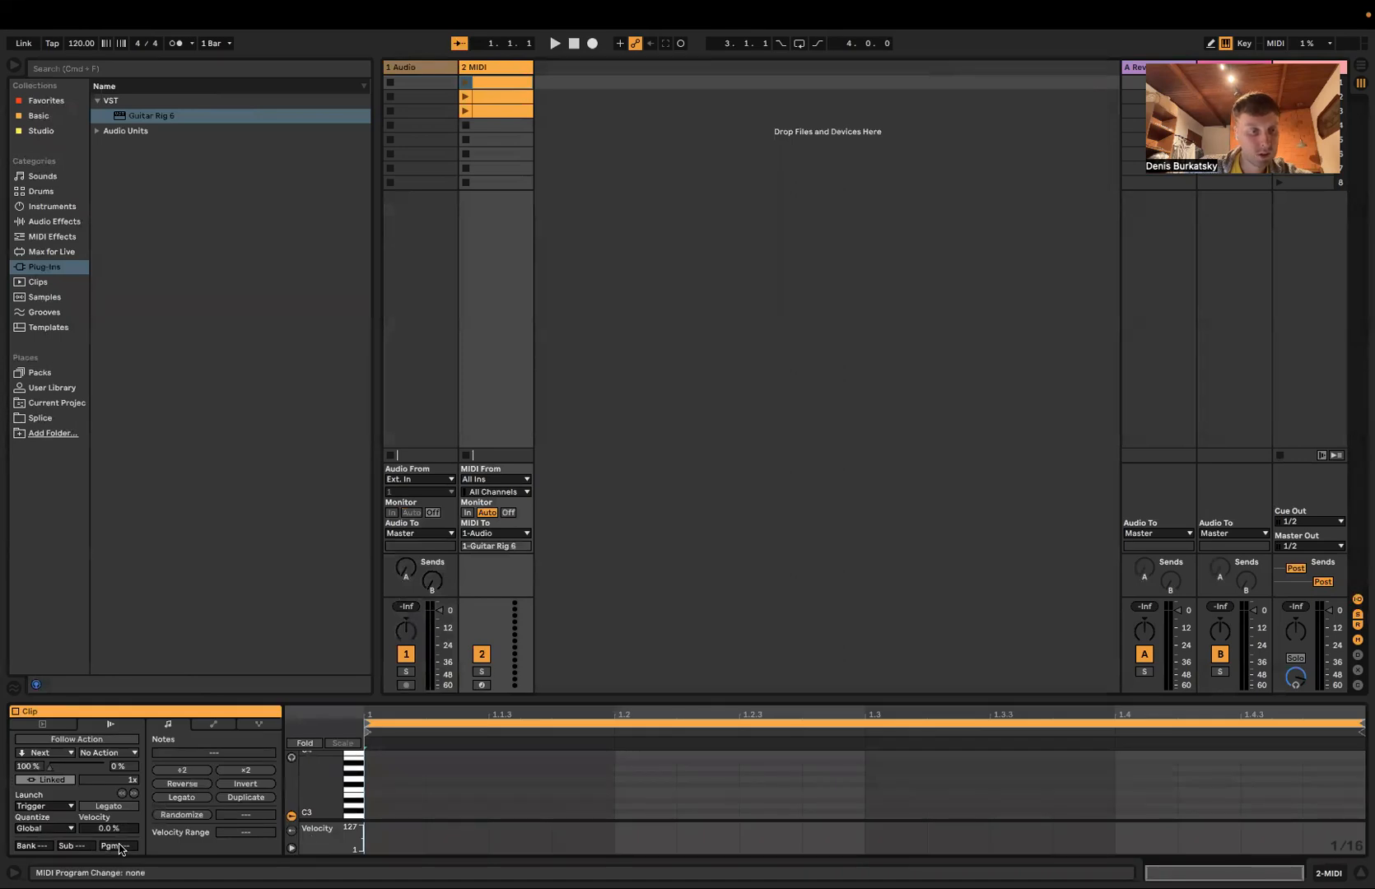
{"action": "type", "text": "1"}
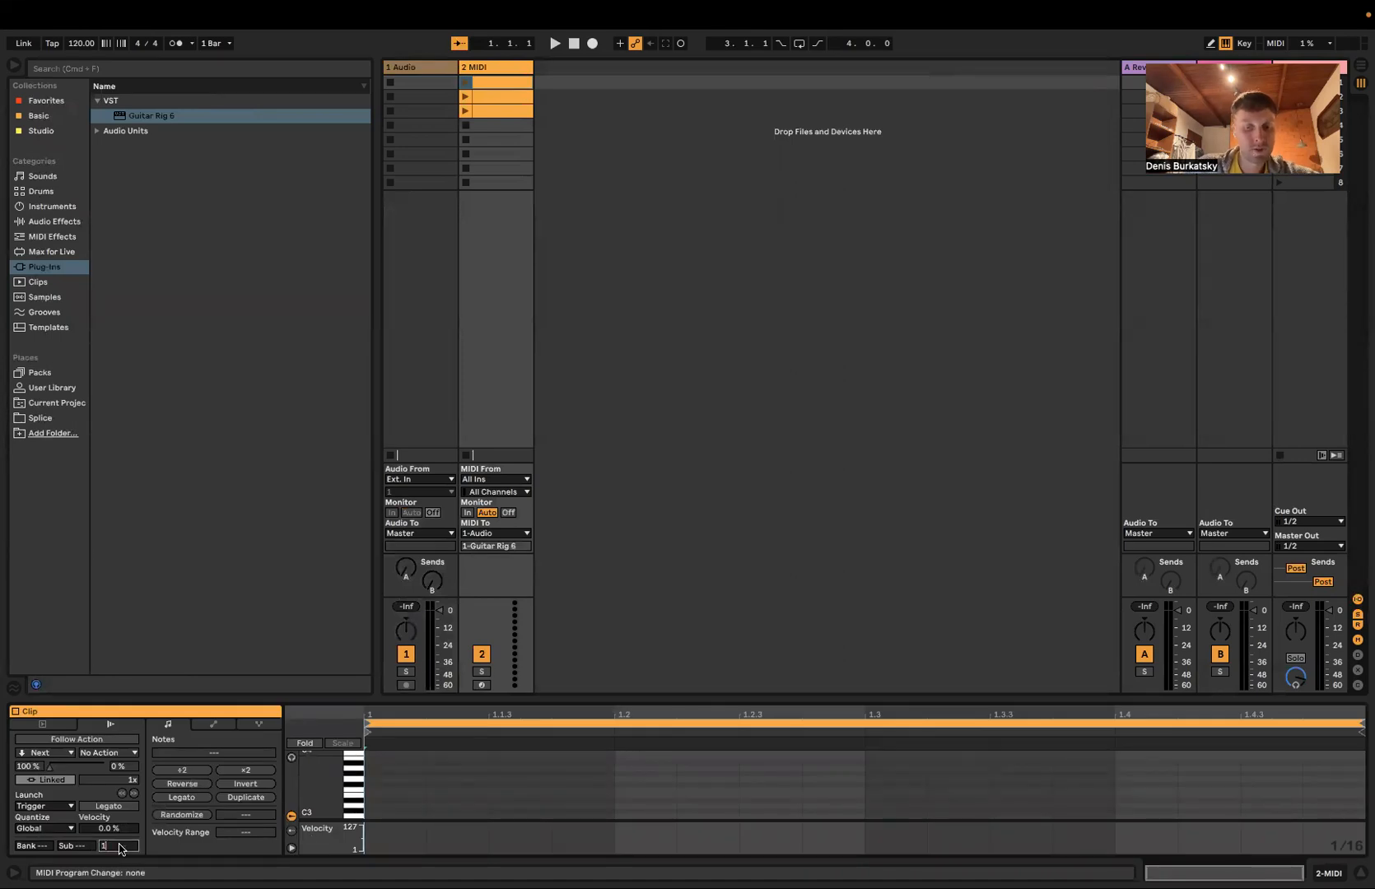
{"action": "left_click", "coordinate": [492, 98]}
{"action": "left_click", "coordinate": [128, 848]}
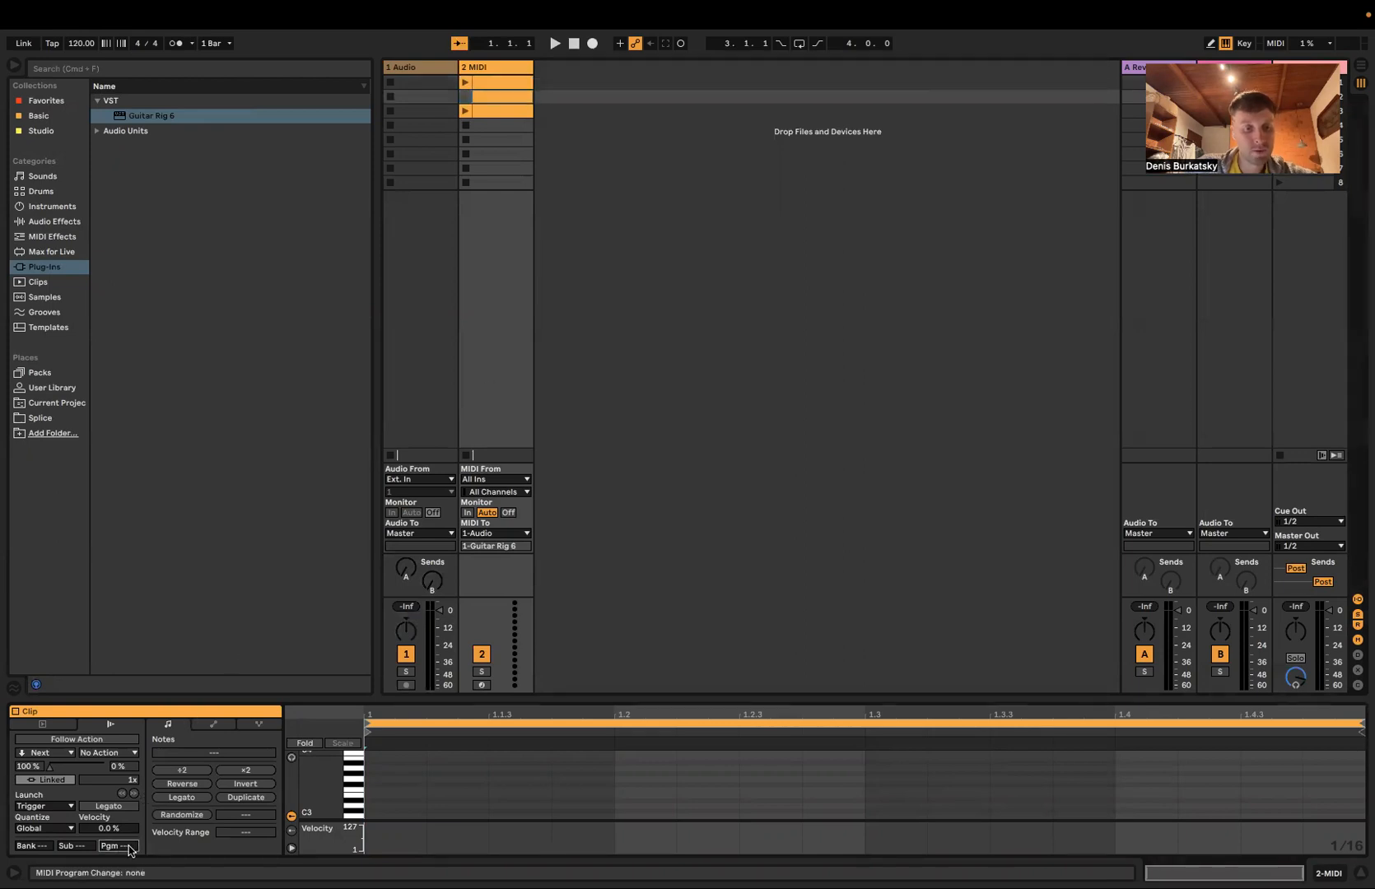
{"action": "type", "text": "2"}
{"action": "left_click", "coordinate": [487, 111]}
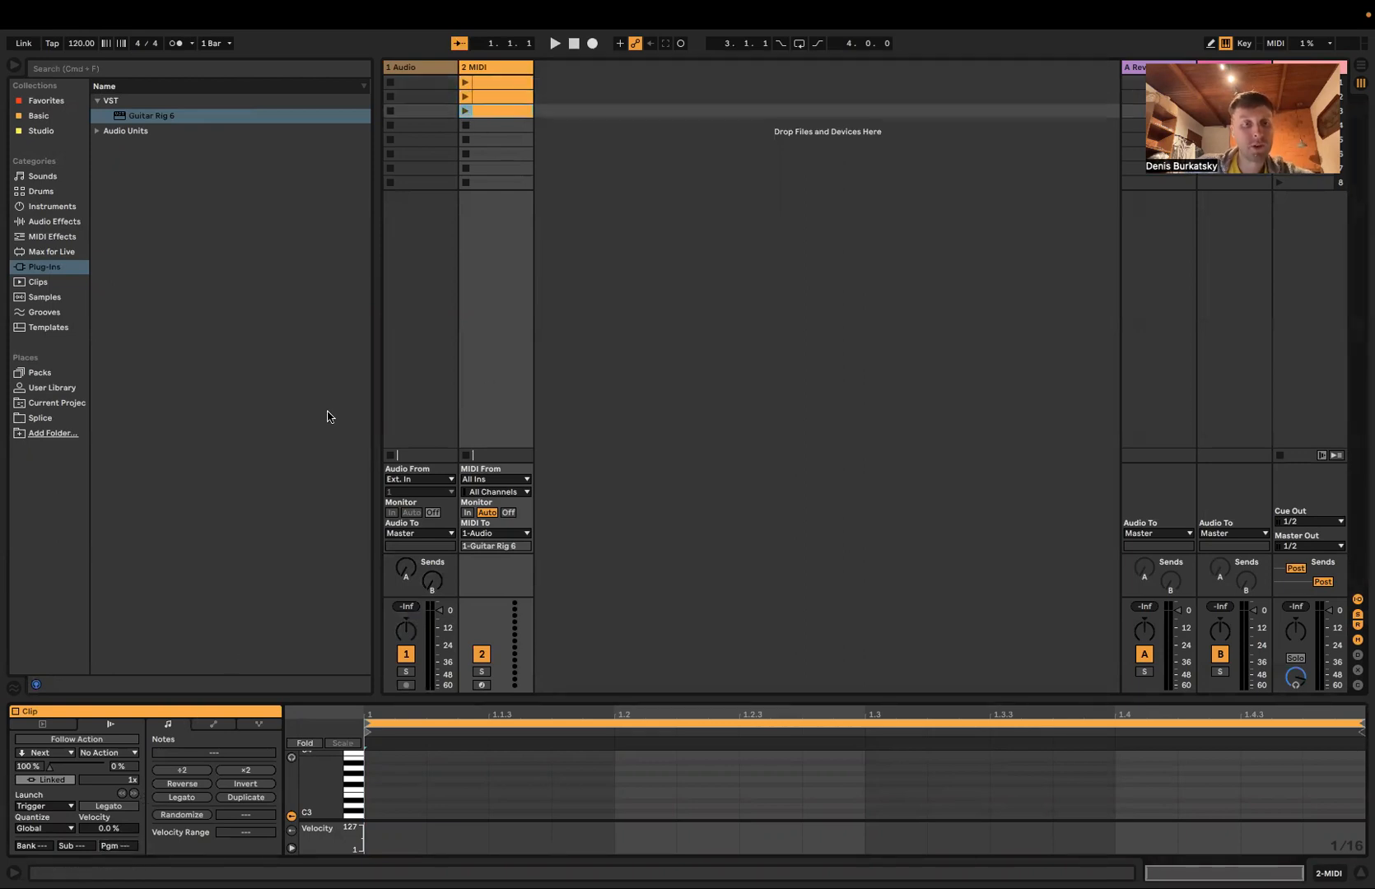
{"action": "left_click", "coordinate": [120, 848]}
{"action": "type", "text": "3"}
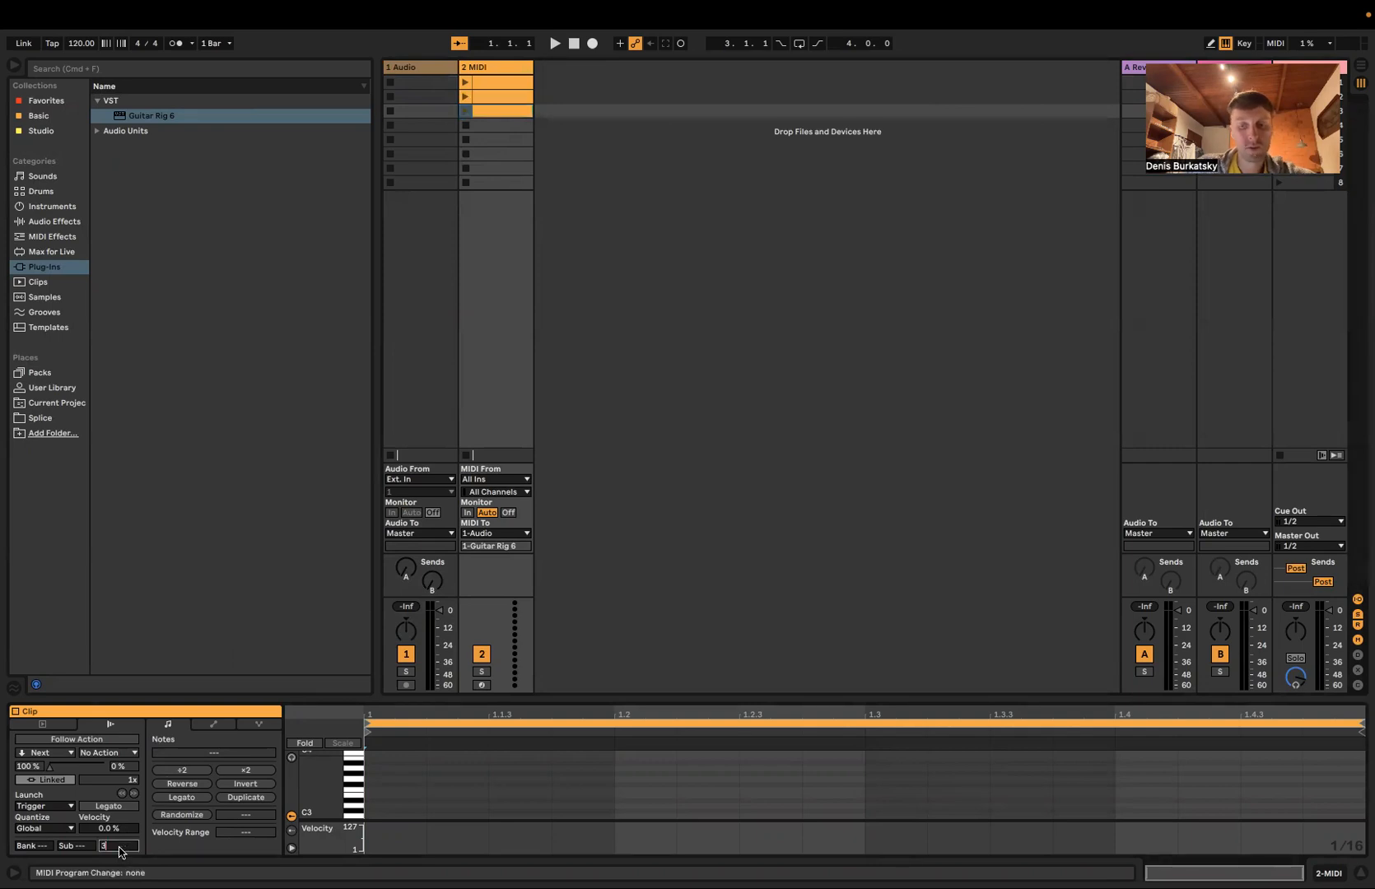
{"action": "left_click", "coordinate": [409, 72]}
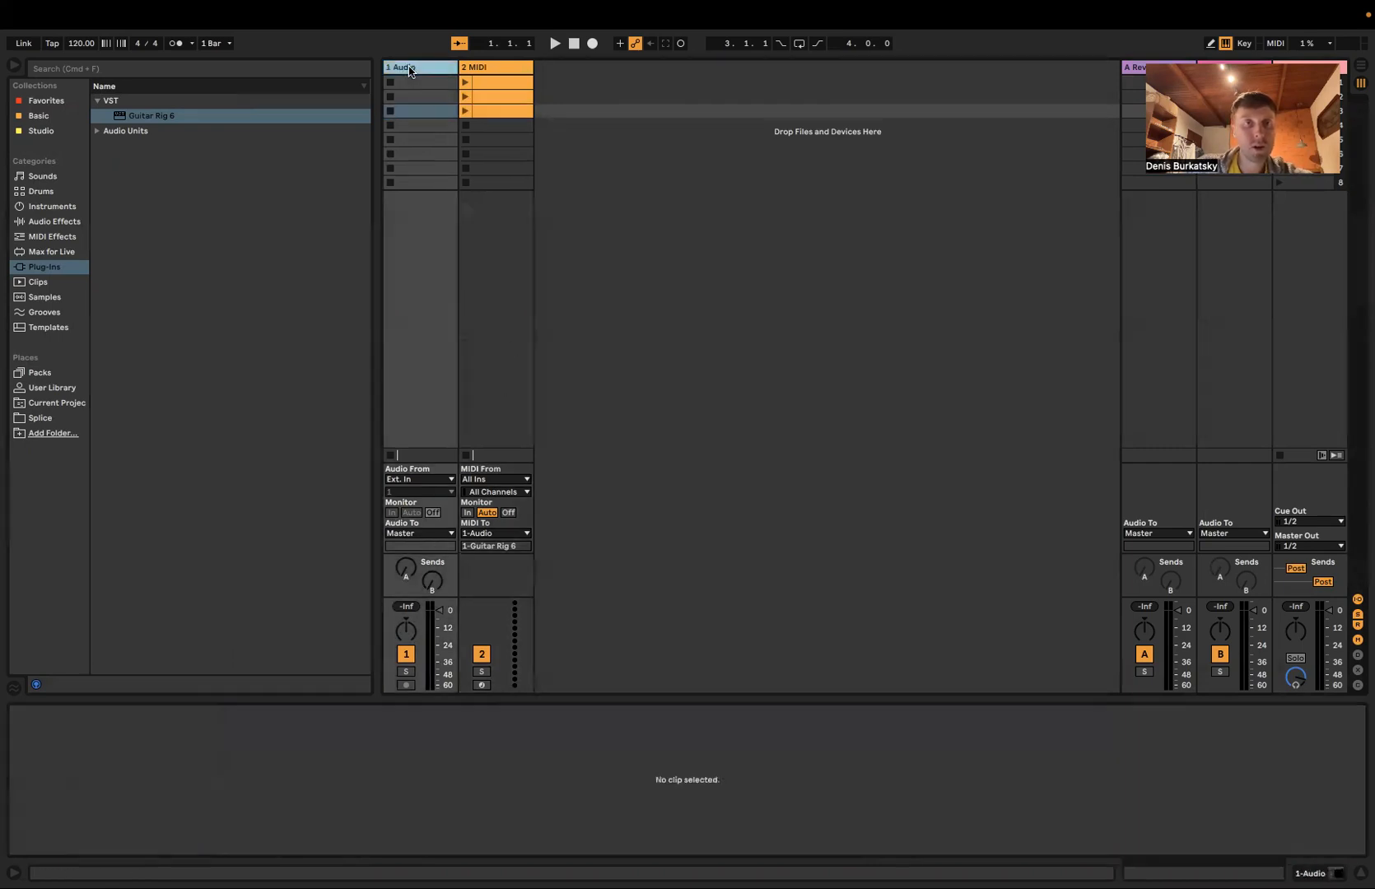
Step: Launch clips 1, 2 and 3 in turn, confirming Guitar Rig switches to Dark Dust then Funk Jazz
{"action": "left_click", "coordinate": [463, 82]}
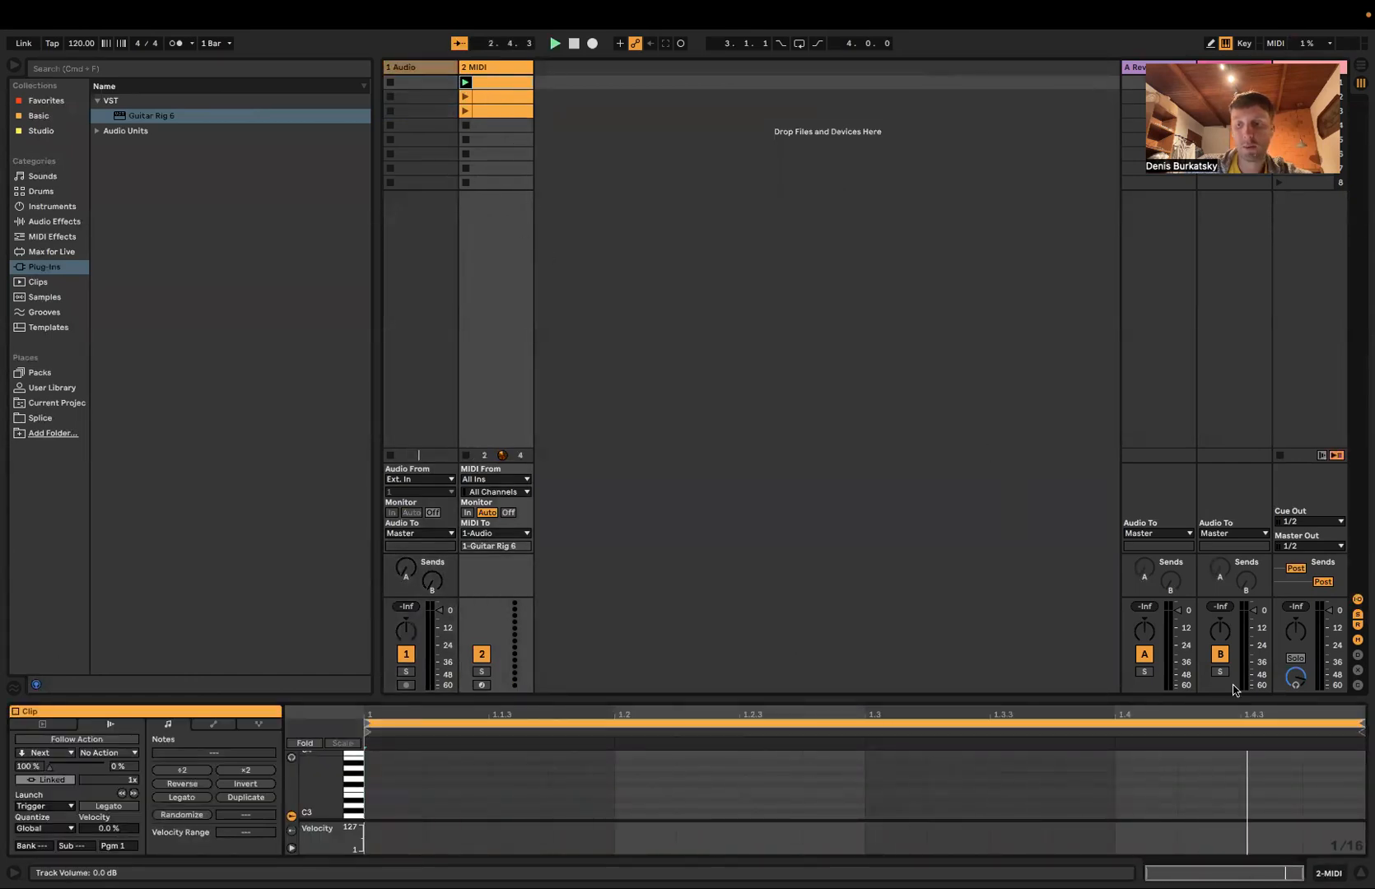
{"action": "left_click", "coordinate": [418, 87]}
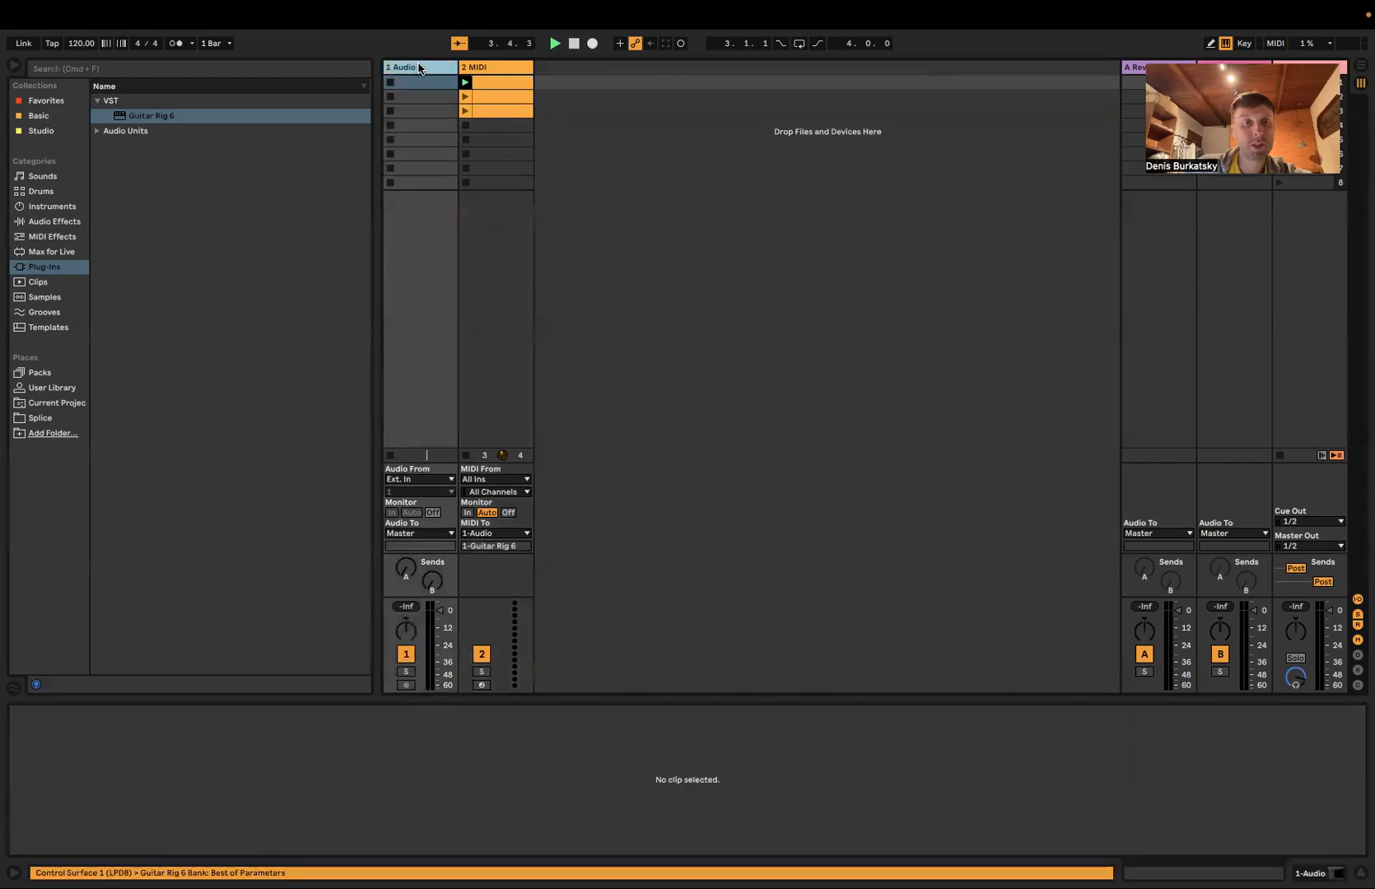
{"action": "key", "text": "shift+Tab"}
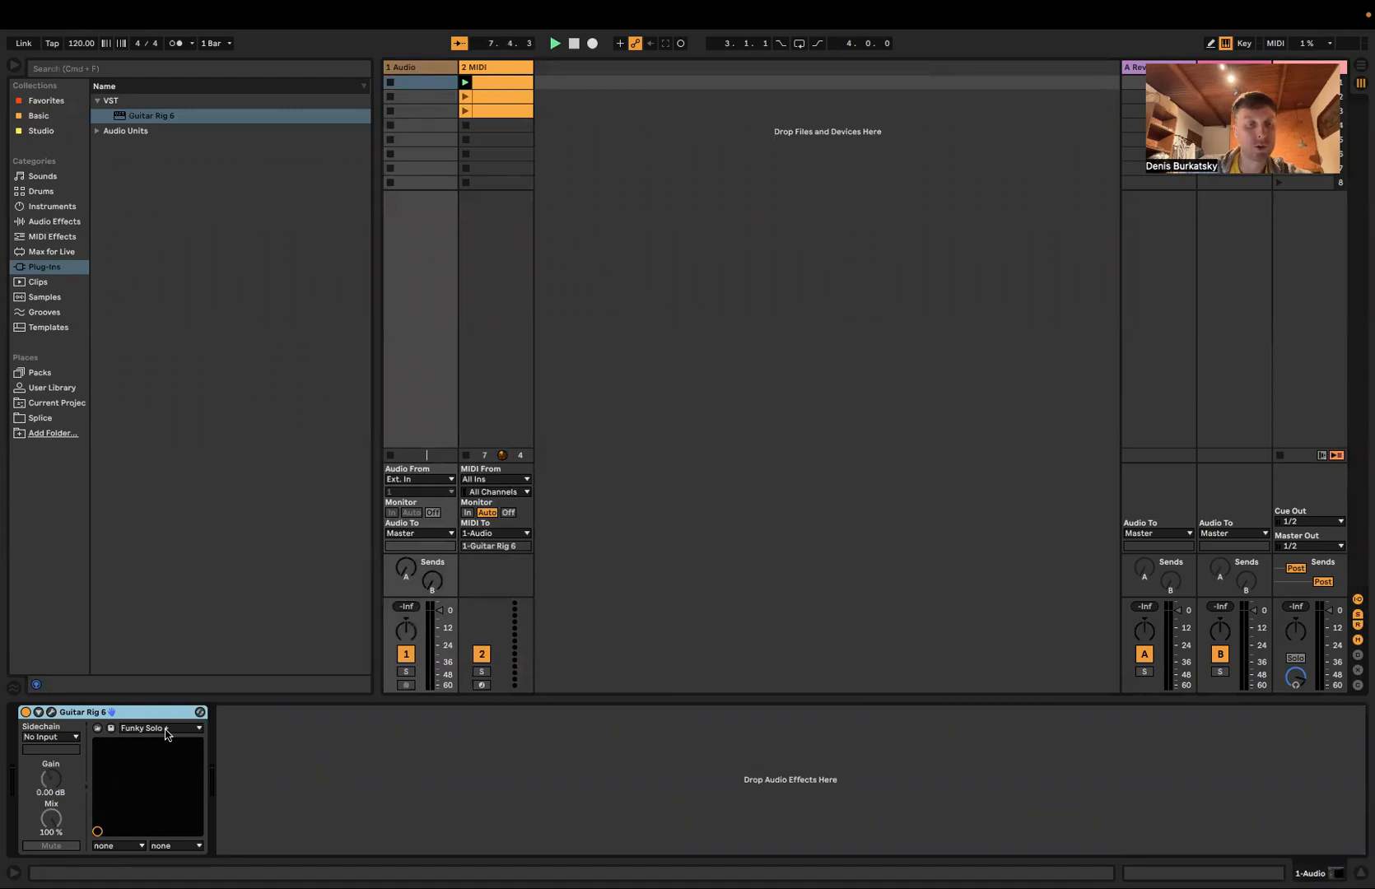
{"action": "left_click", "coordinate": [465, 96]}
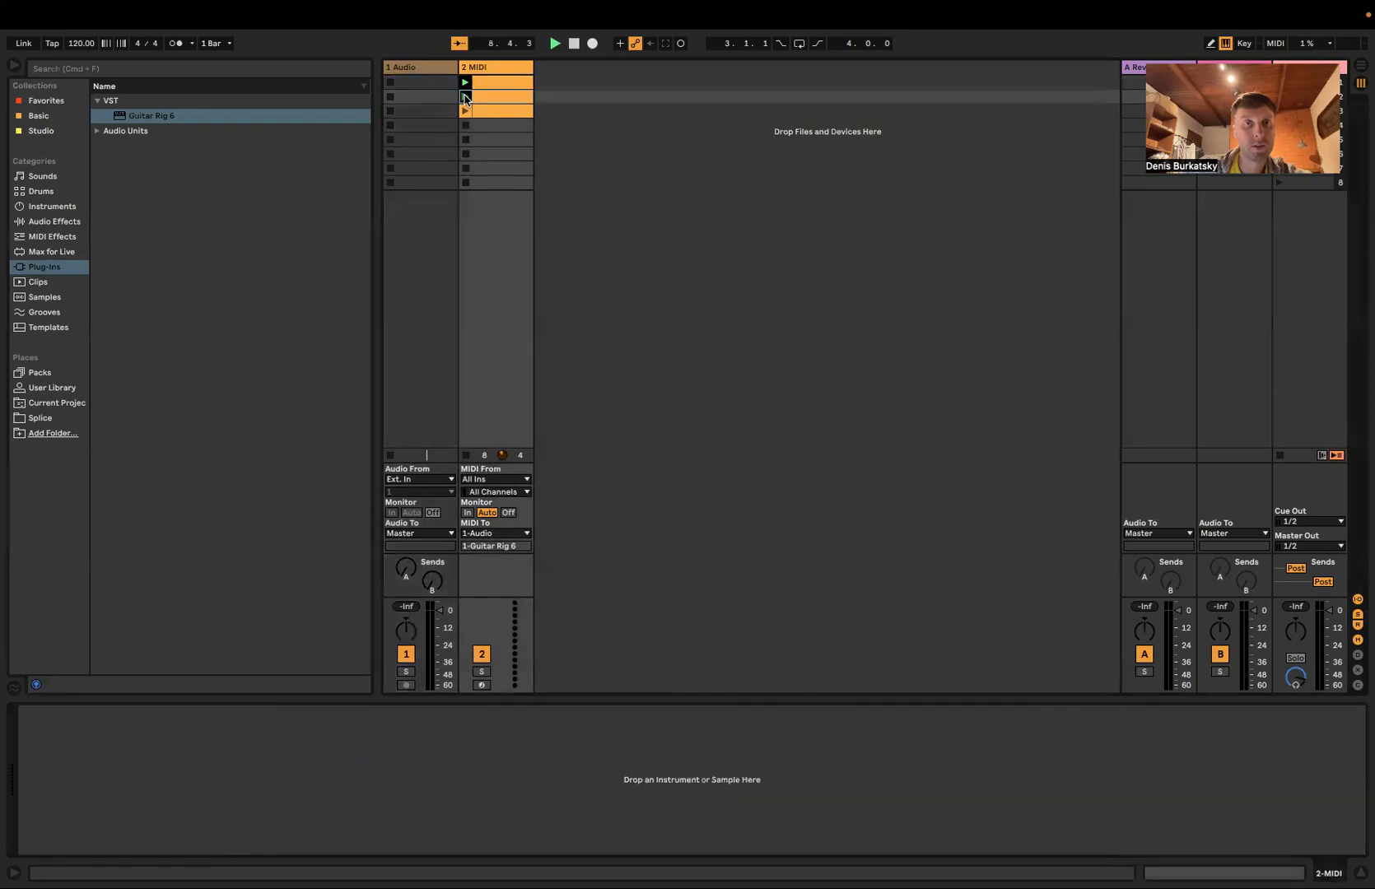
{"action": "left_click", "coordinate": [422, 68]}
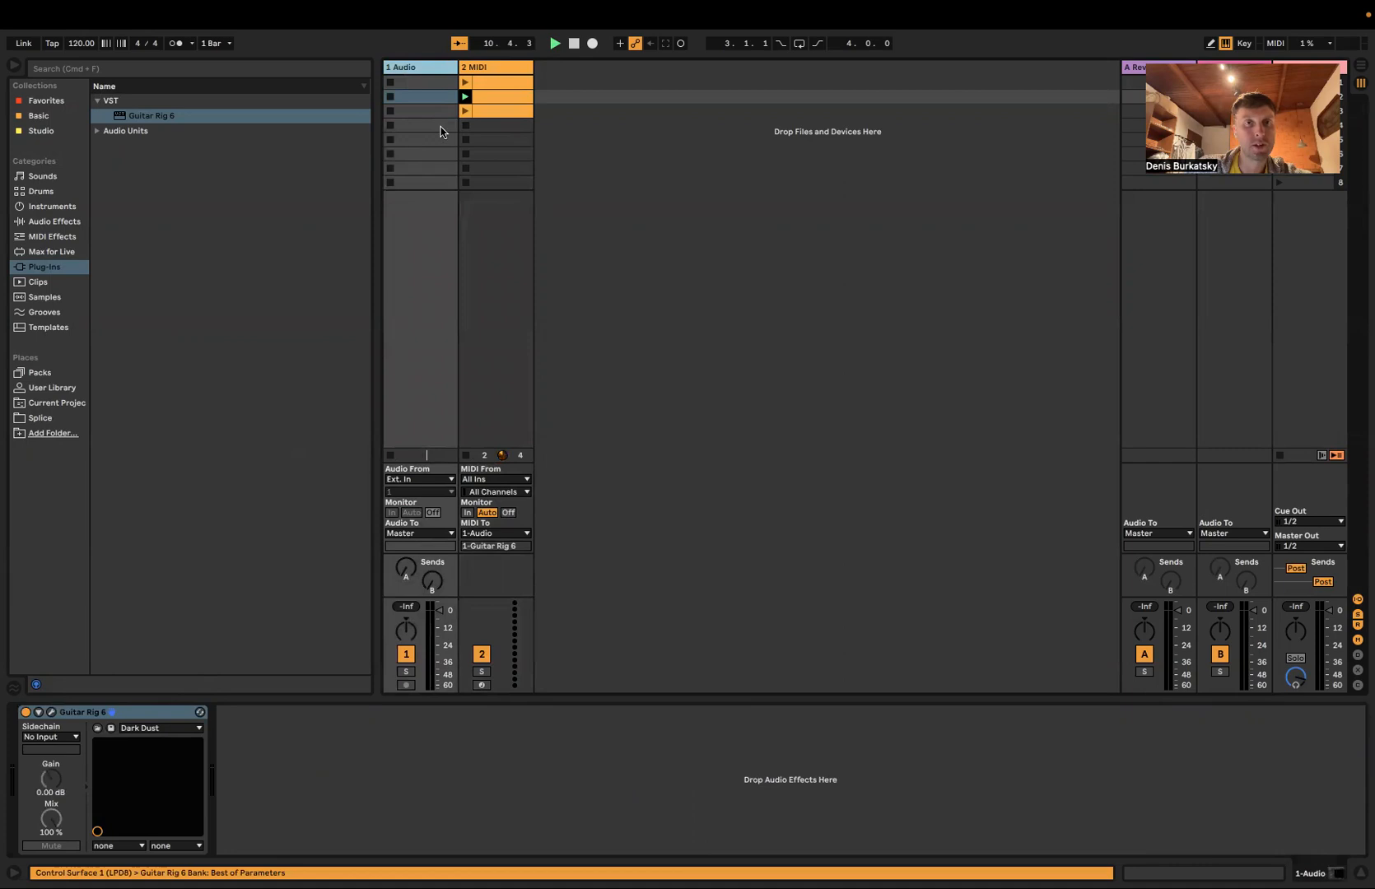
{"action": "left_click", "coordinate": [465, 111]}
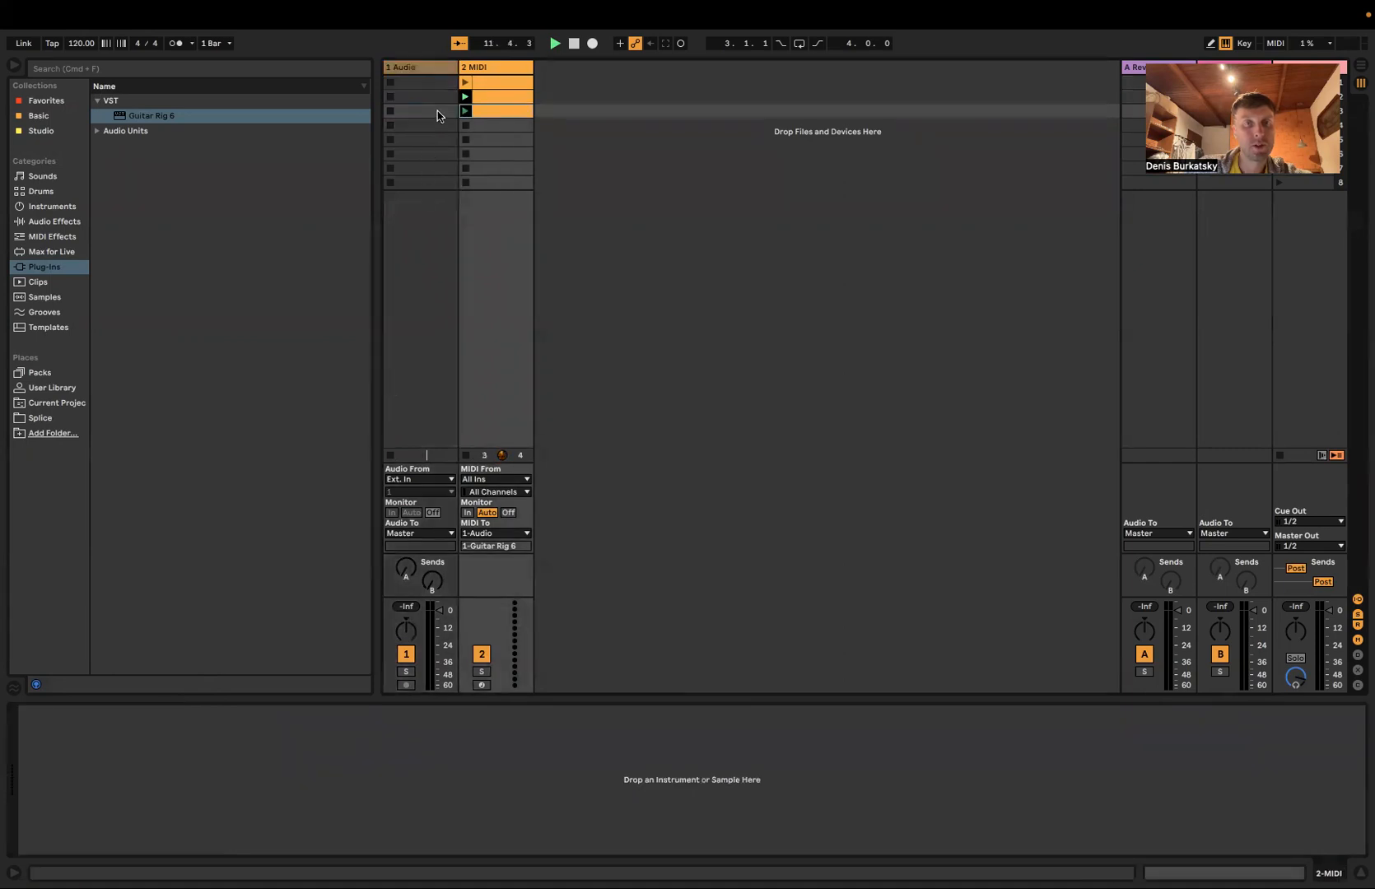
{"action": "left_click", "coordinate": [419, 72]}
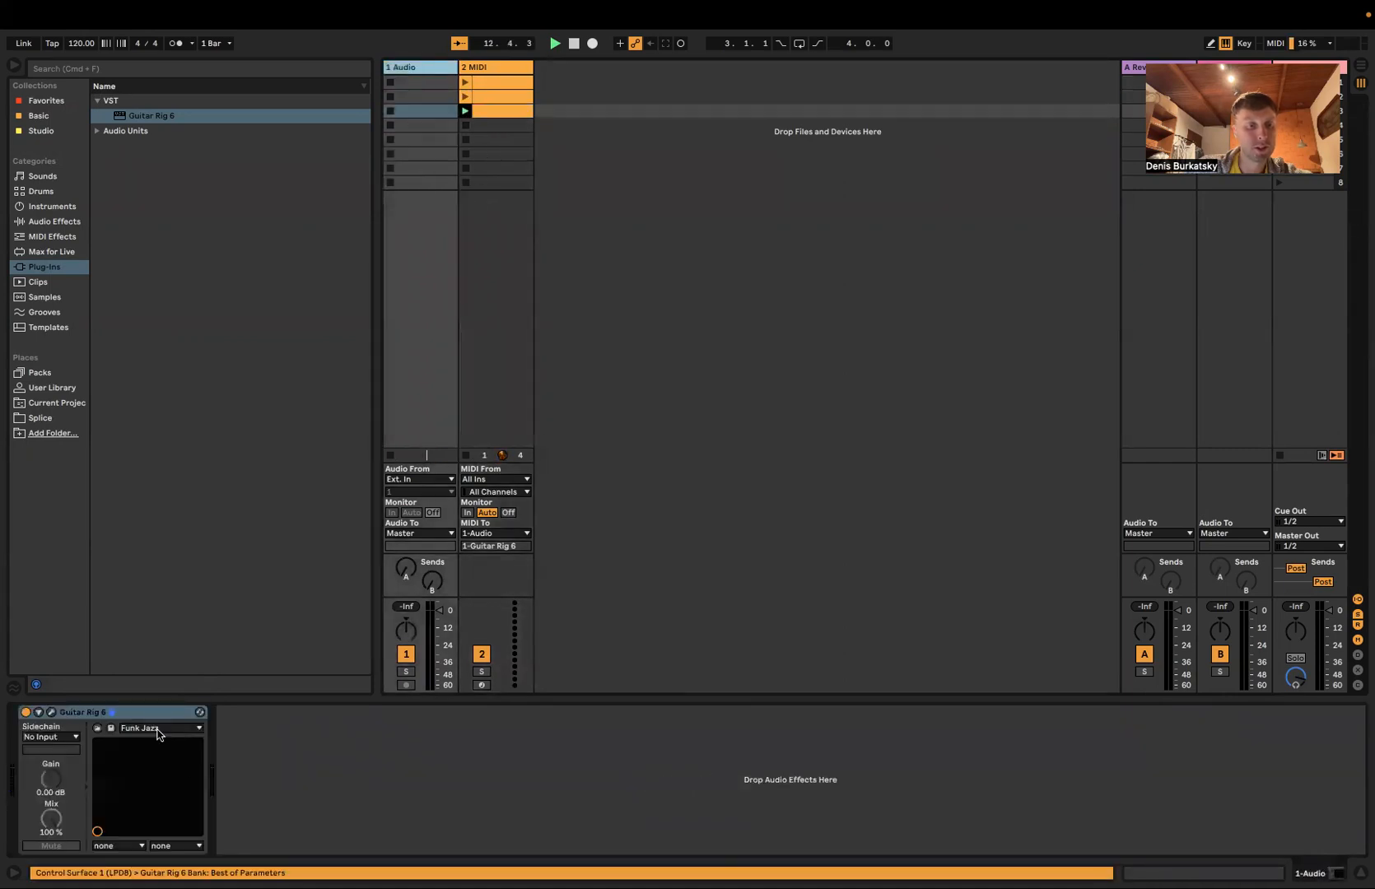